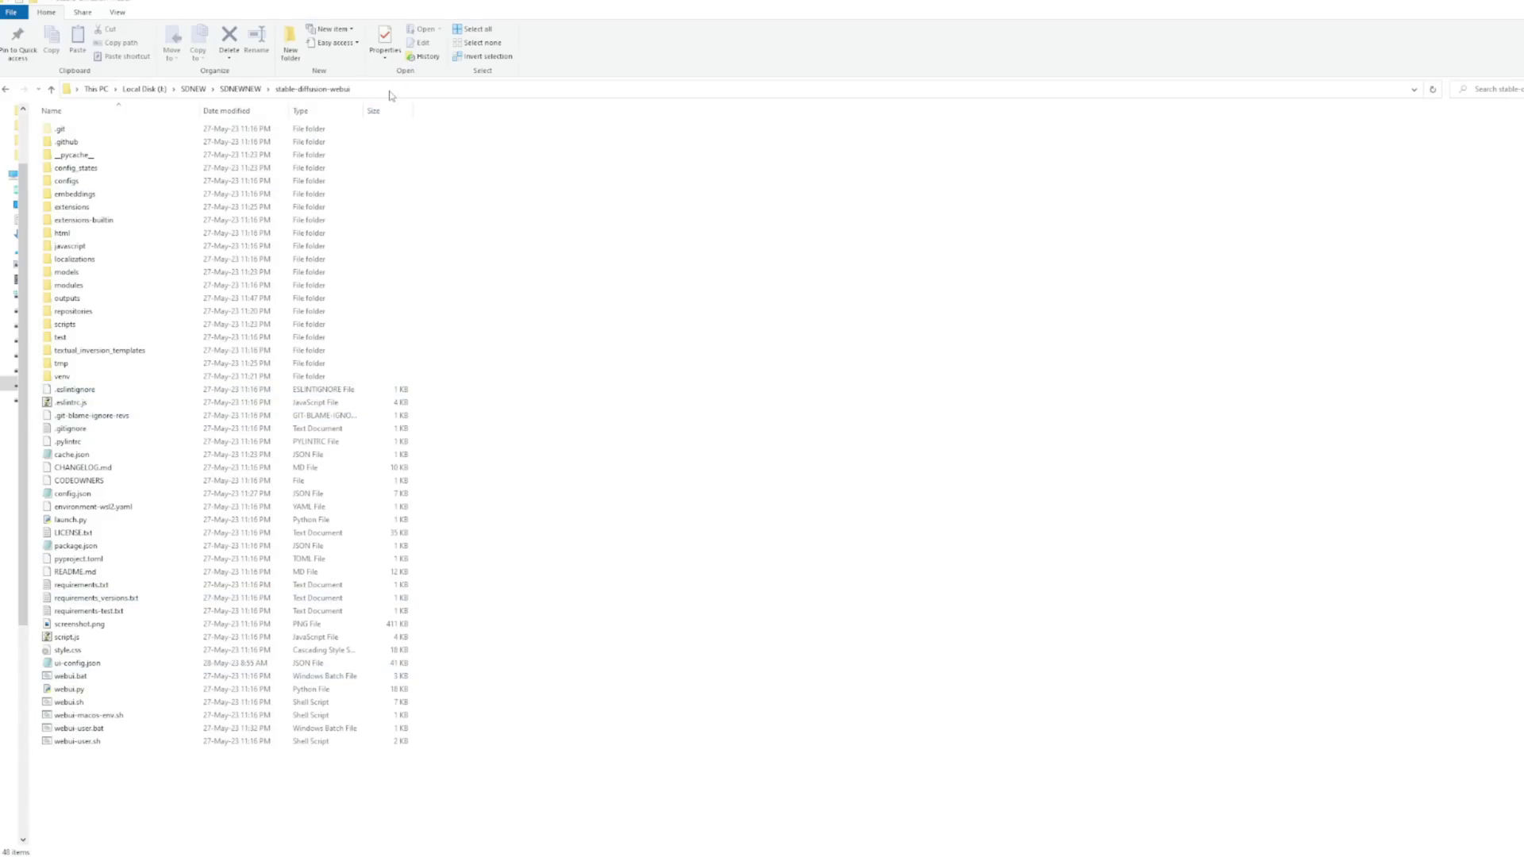
Launch Command Prompt in the stable-diffusion-webui folder by entering cmd in the address bar
{"action": "left_click", "coordinate": [391, 91]}
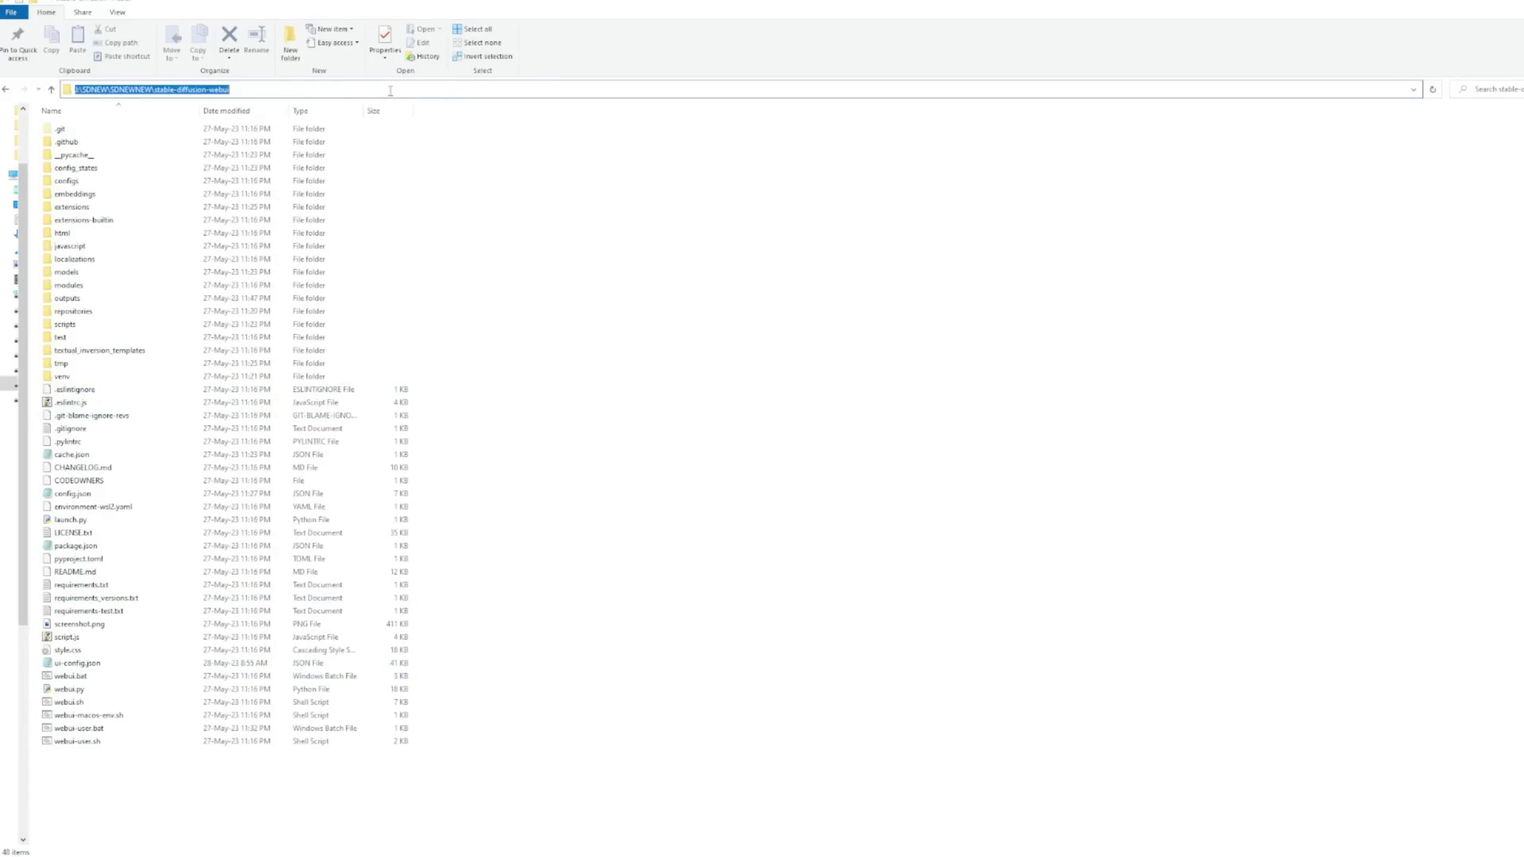
{"action": "type", "text": "cmd"}
{"action": "key", "text": "Return"}
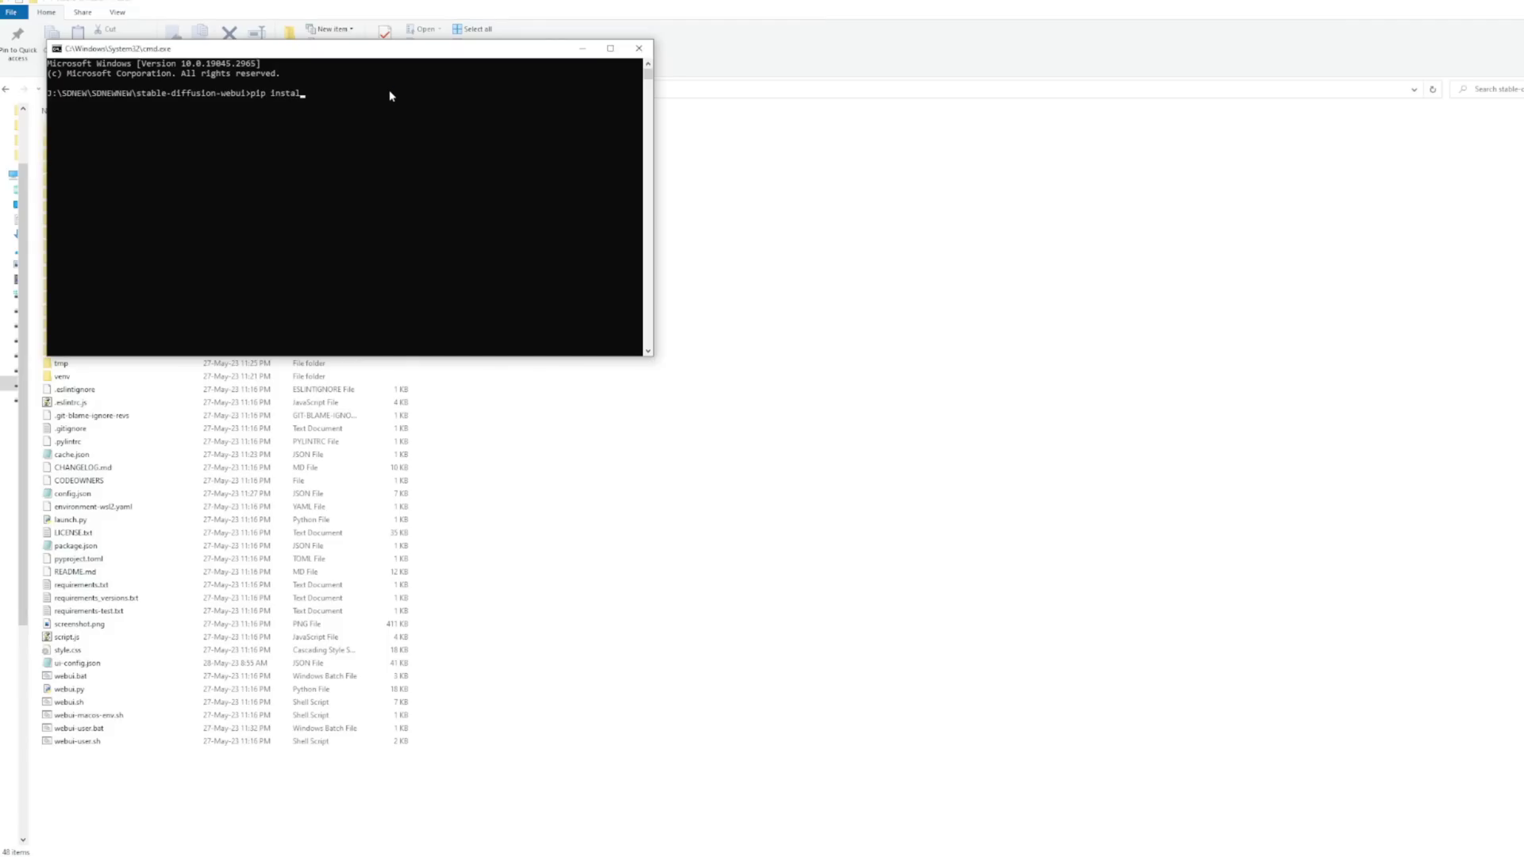
Enter 'pip install xformers' in the console, then close the Command Prompt window
{"action": "type", "text": "pip install xformers"}
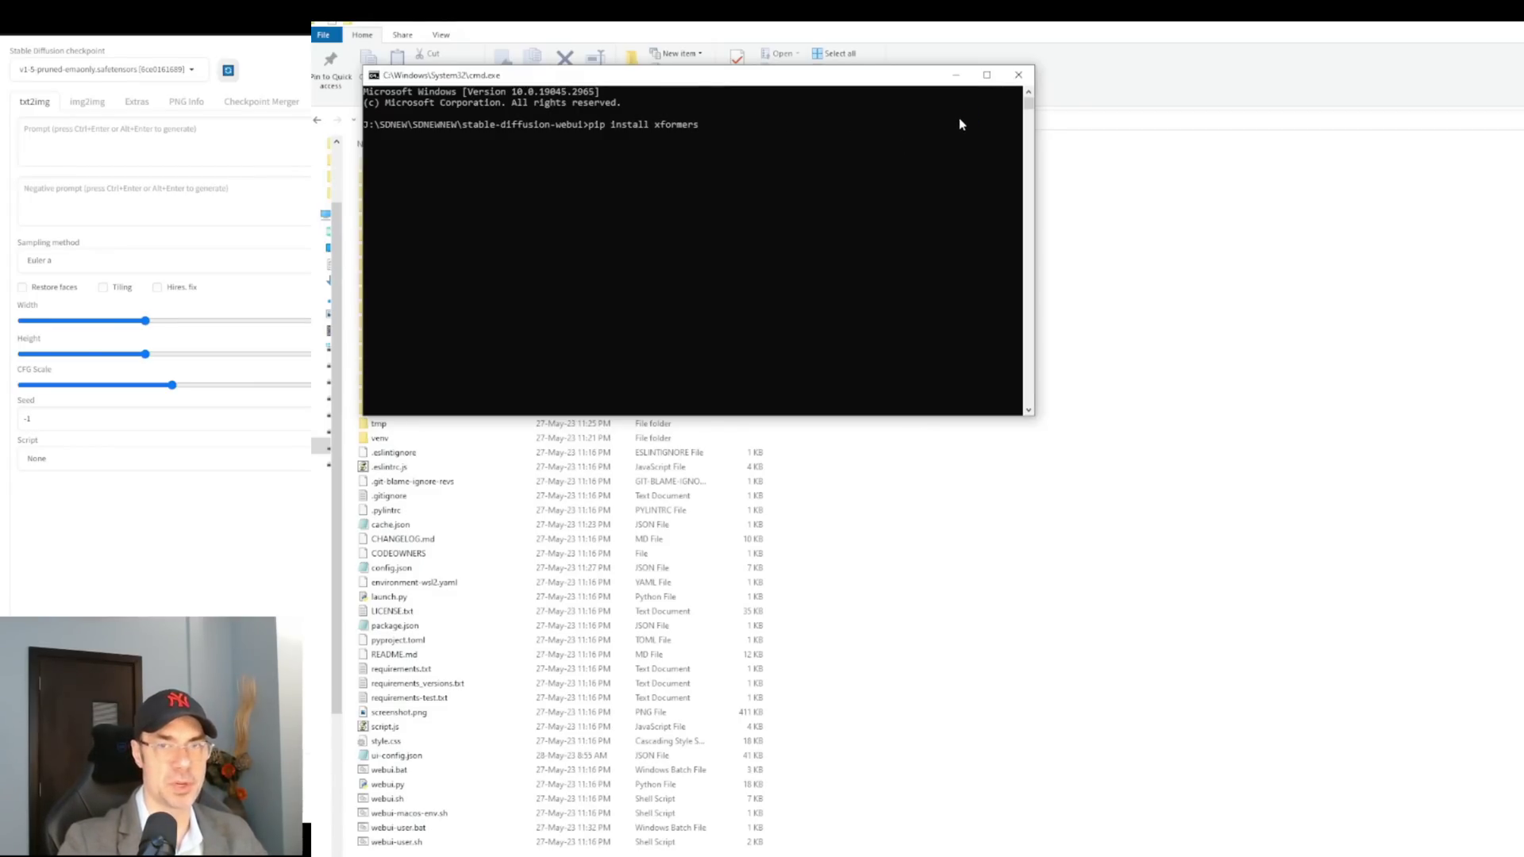
{"action": "left_click", "coordinate": [1017, 76]}
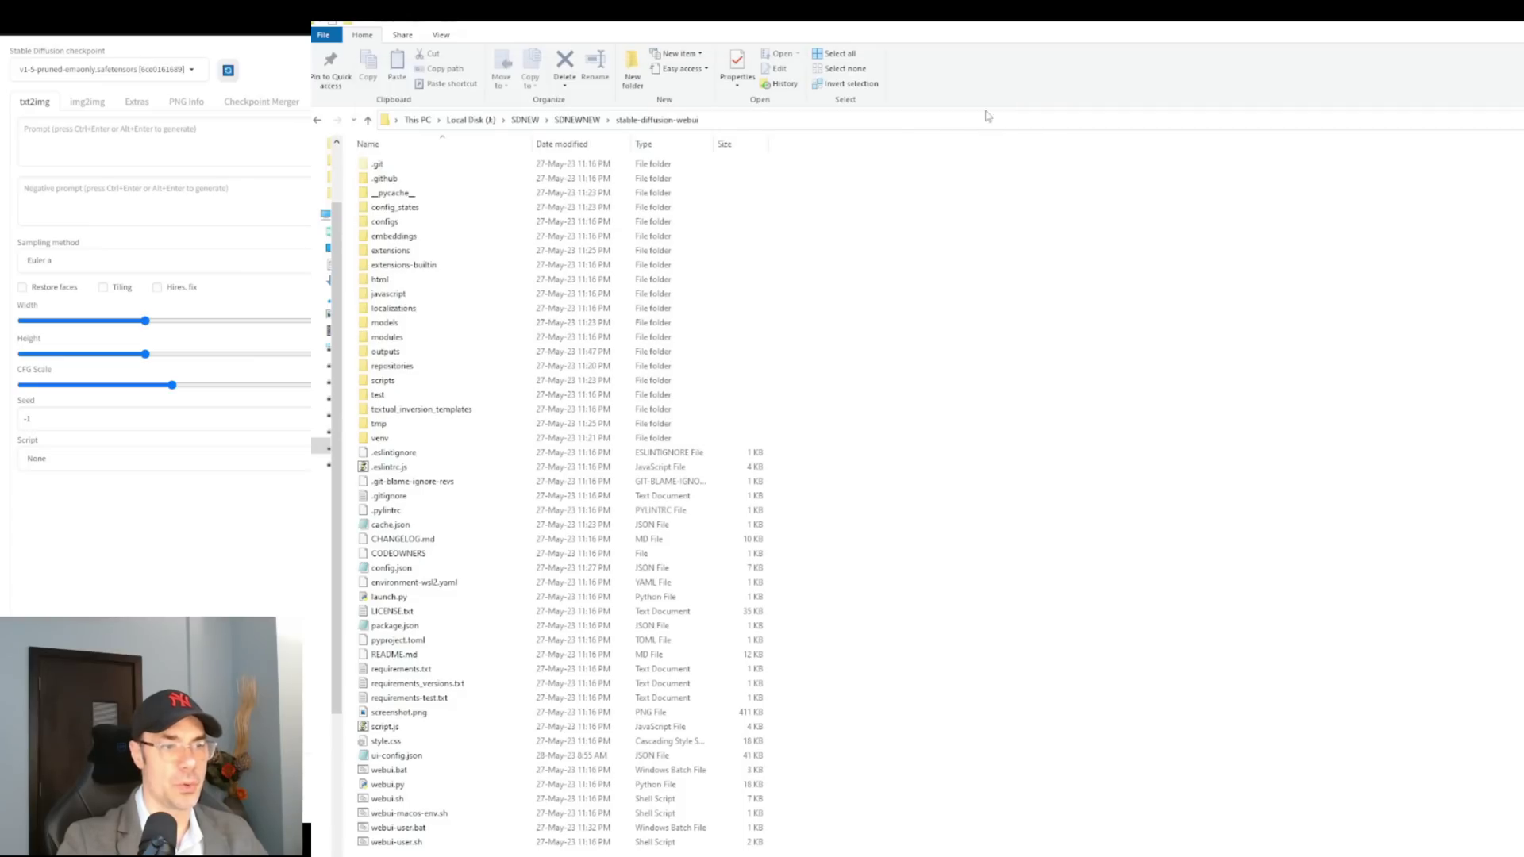
Open webui-user.bat in Notepad and confirm COMMANDLINE_ARGS is set to --xformers
{"action": "right_click", "coordinate": [430, 830]}
{"action": "left_click", "coordinate": [429, 830]}
{"action": "right_click", "coordinate": [426, 829]}
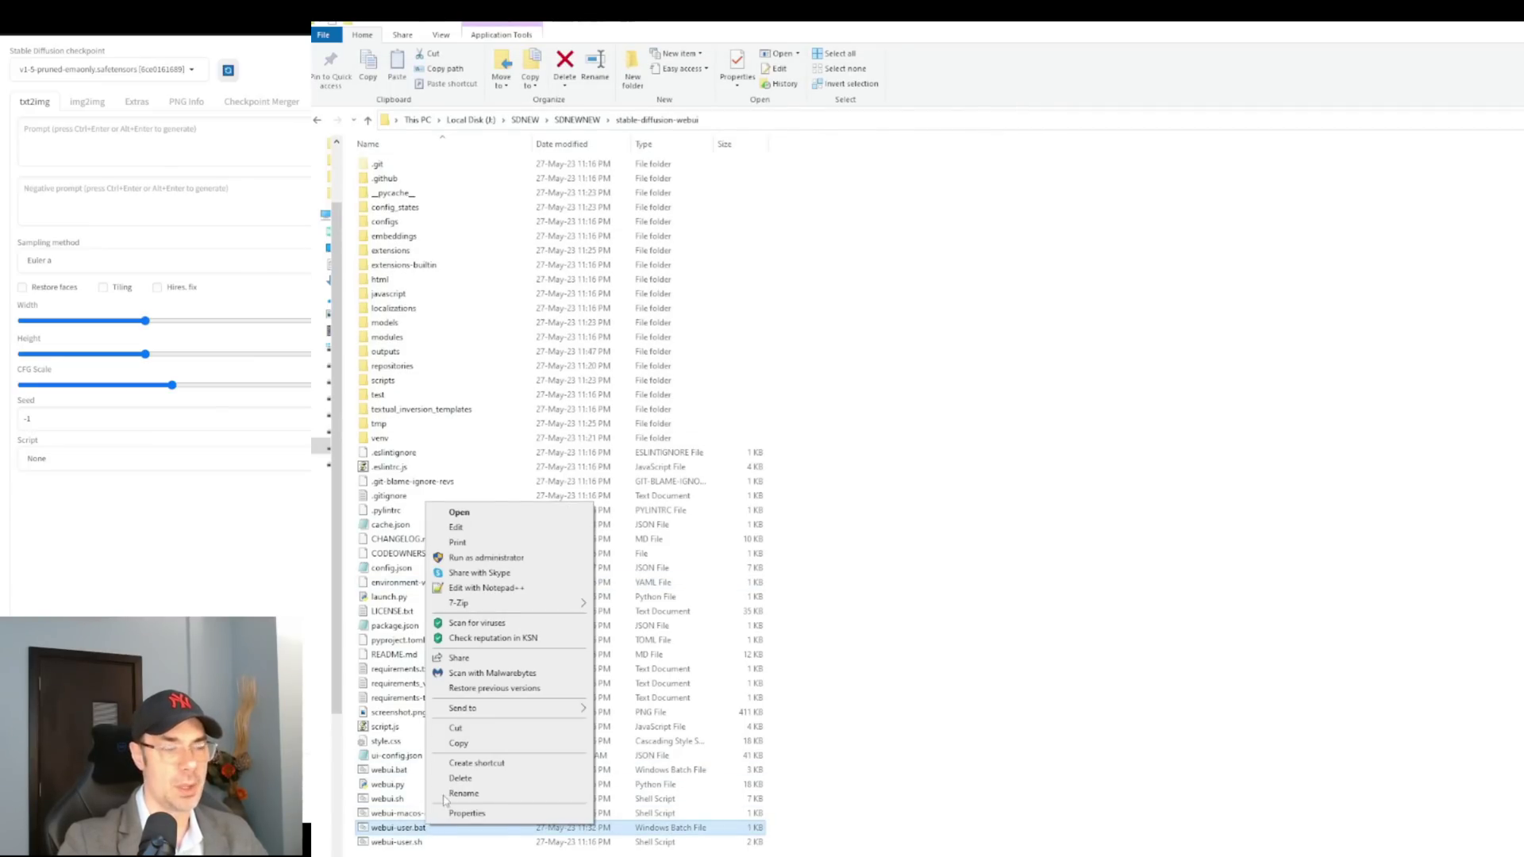
{"action": "left_click", "coordinate": [457, 527]}
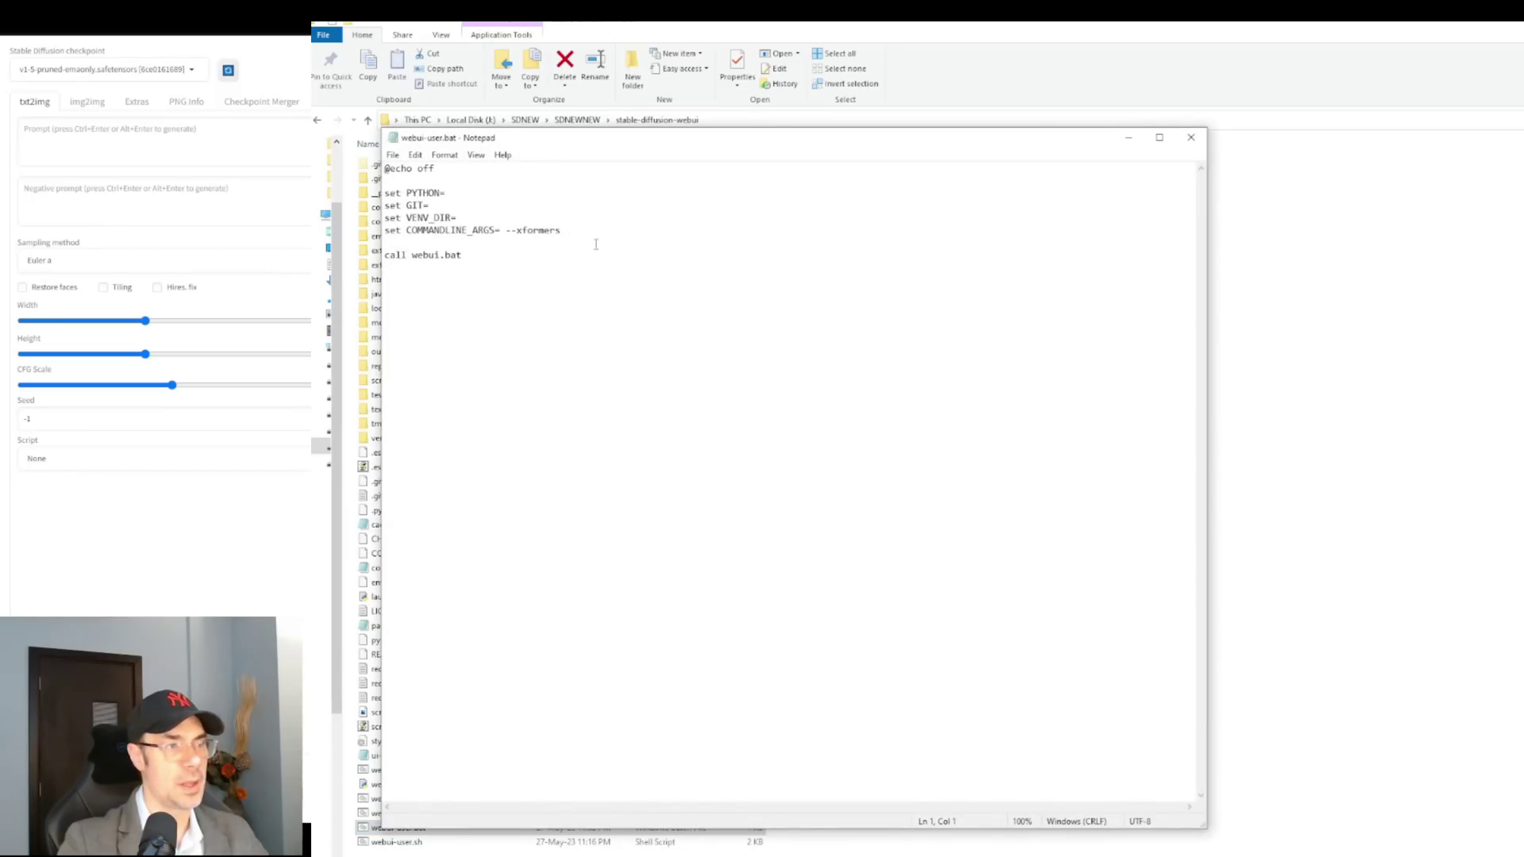
{"action": "left_click_drag", "start_coordinate": [561, 230], "coordinate": [379, 231]}
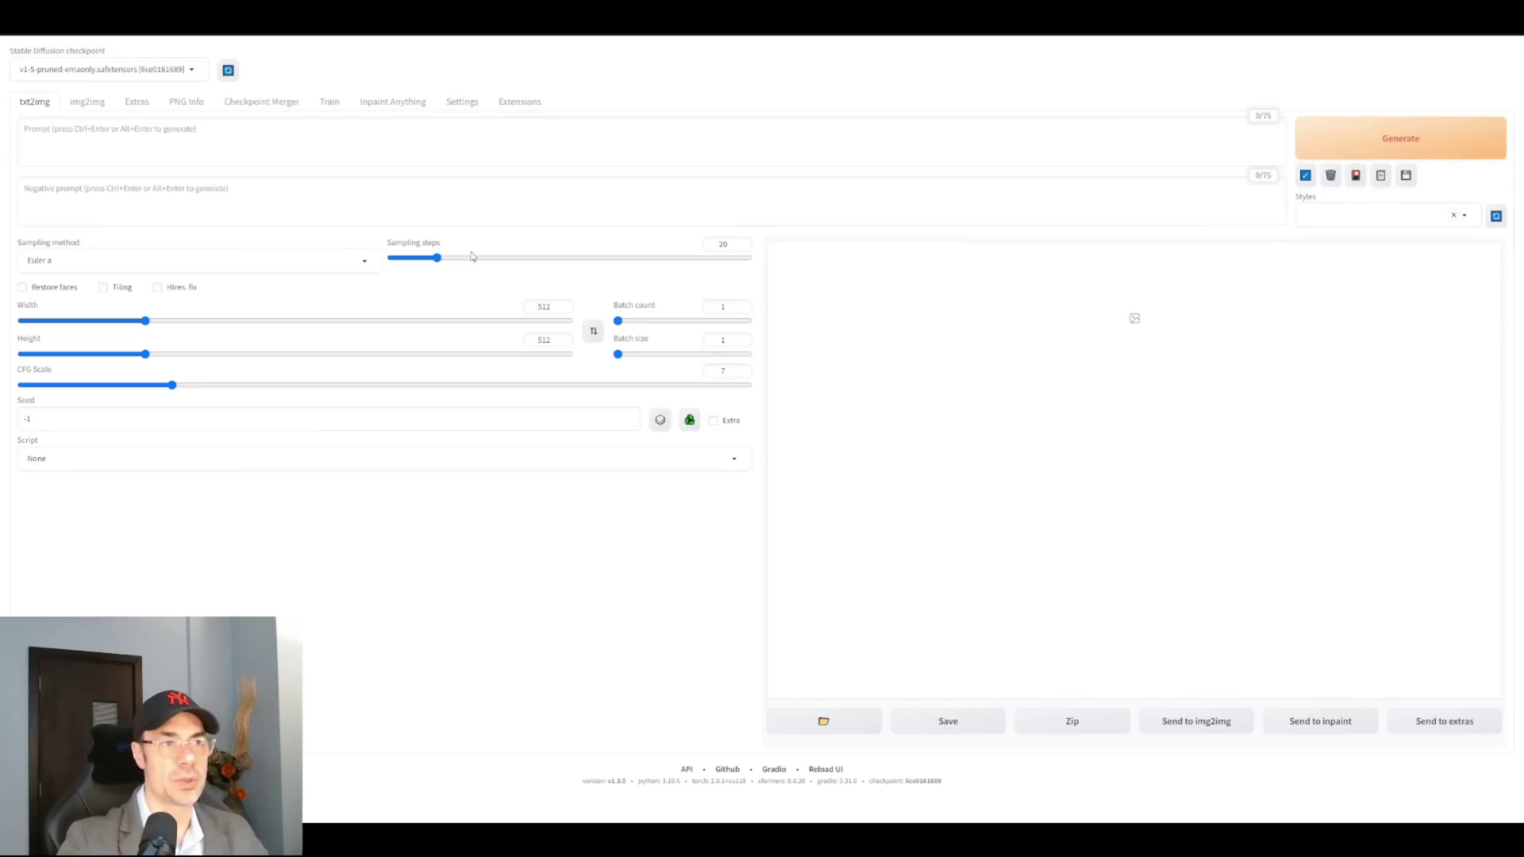
Install sd-webui-inpaint-anything from its pasted git URL, then apply and restart the UI
{"action": "left_click", "coordinate": [530, 108]}
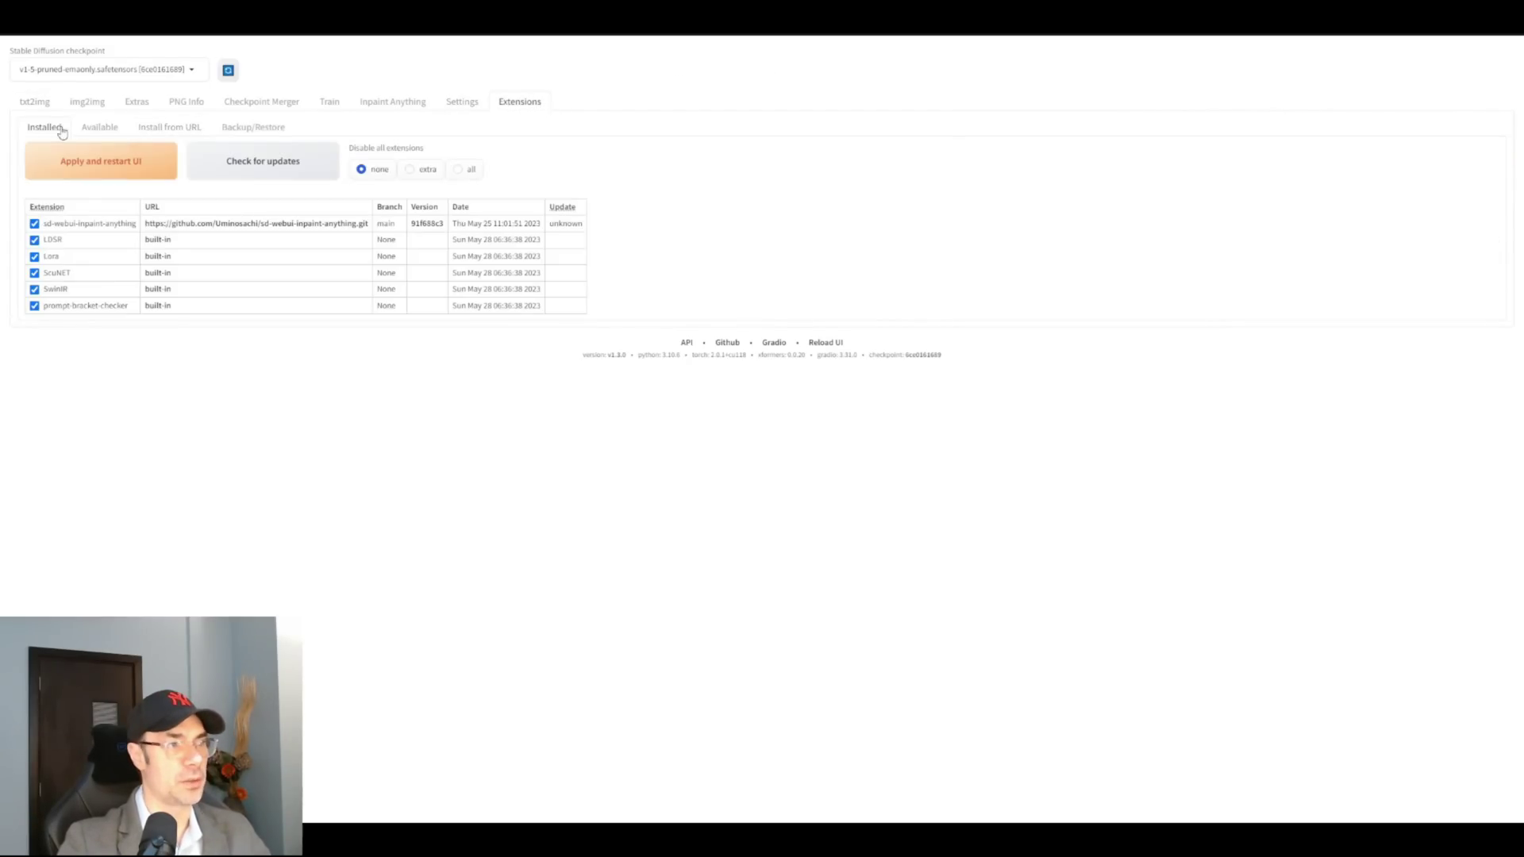
{"action": "left_click", "coordinate": [156, 132]}
{"action": "left_click", "coordinate": [123, 167]}
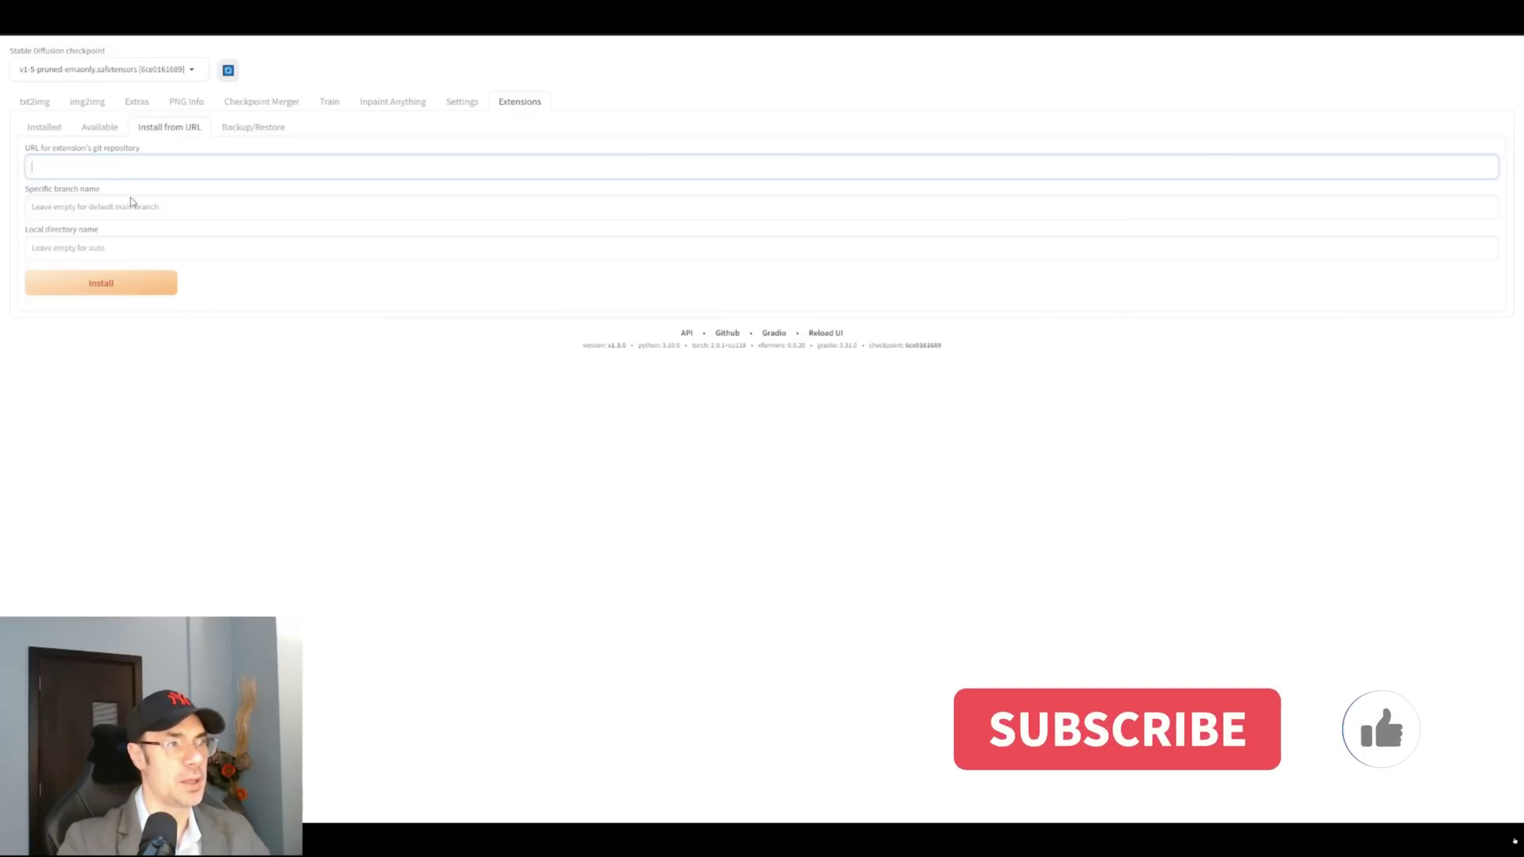
{"action": "type", "text": "https://github.com/Uminosachi/sd-webui-inpaint-anything.git"}
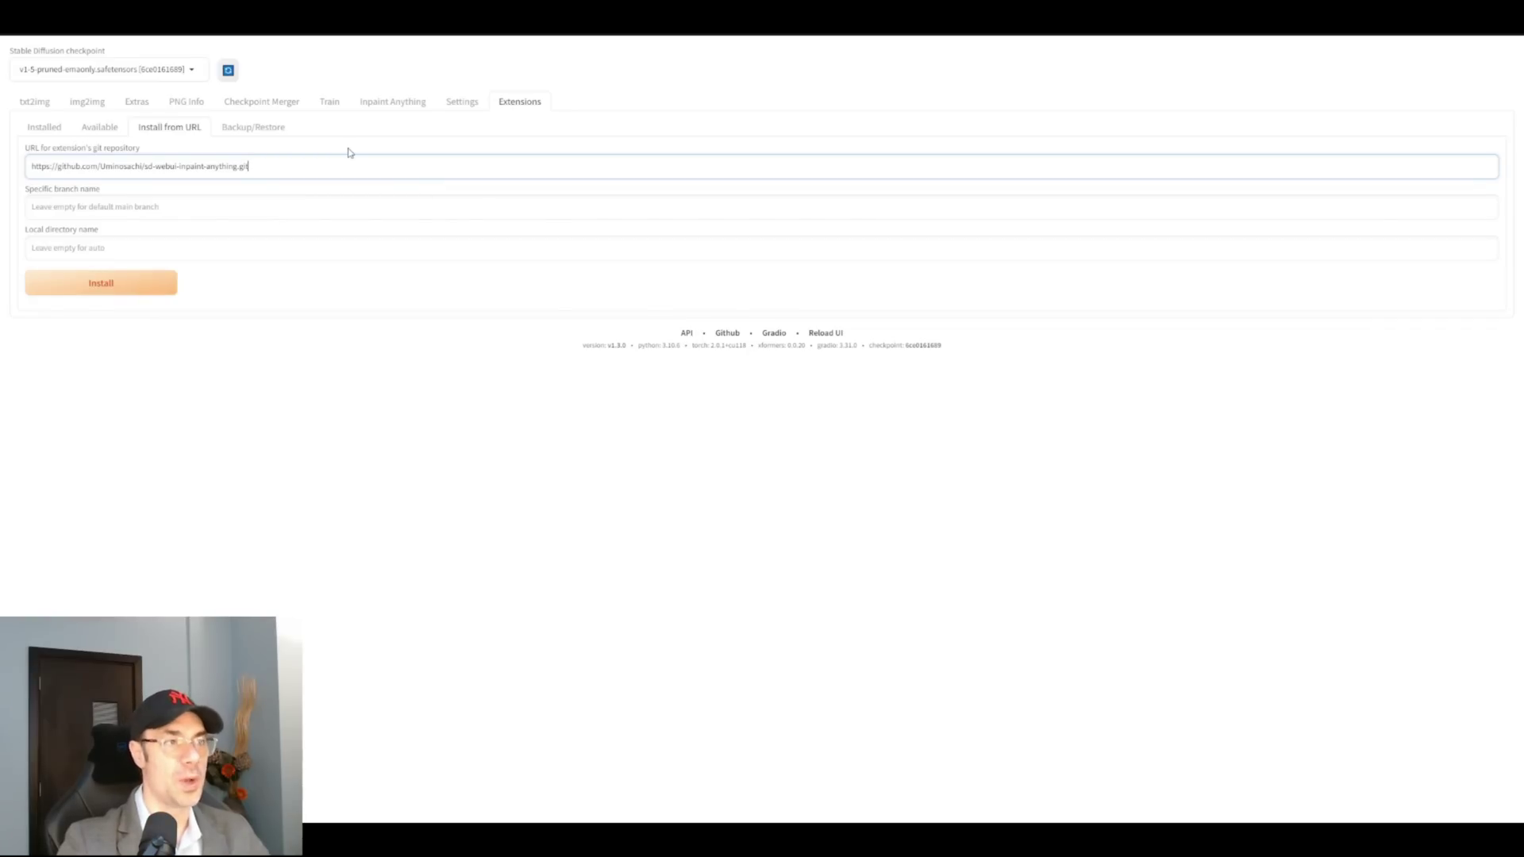
{"action": "left_click", "coordinate": [46, 127]}
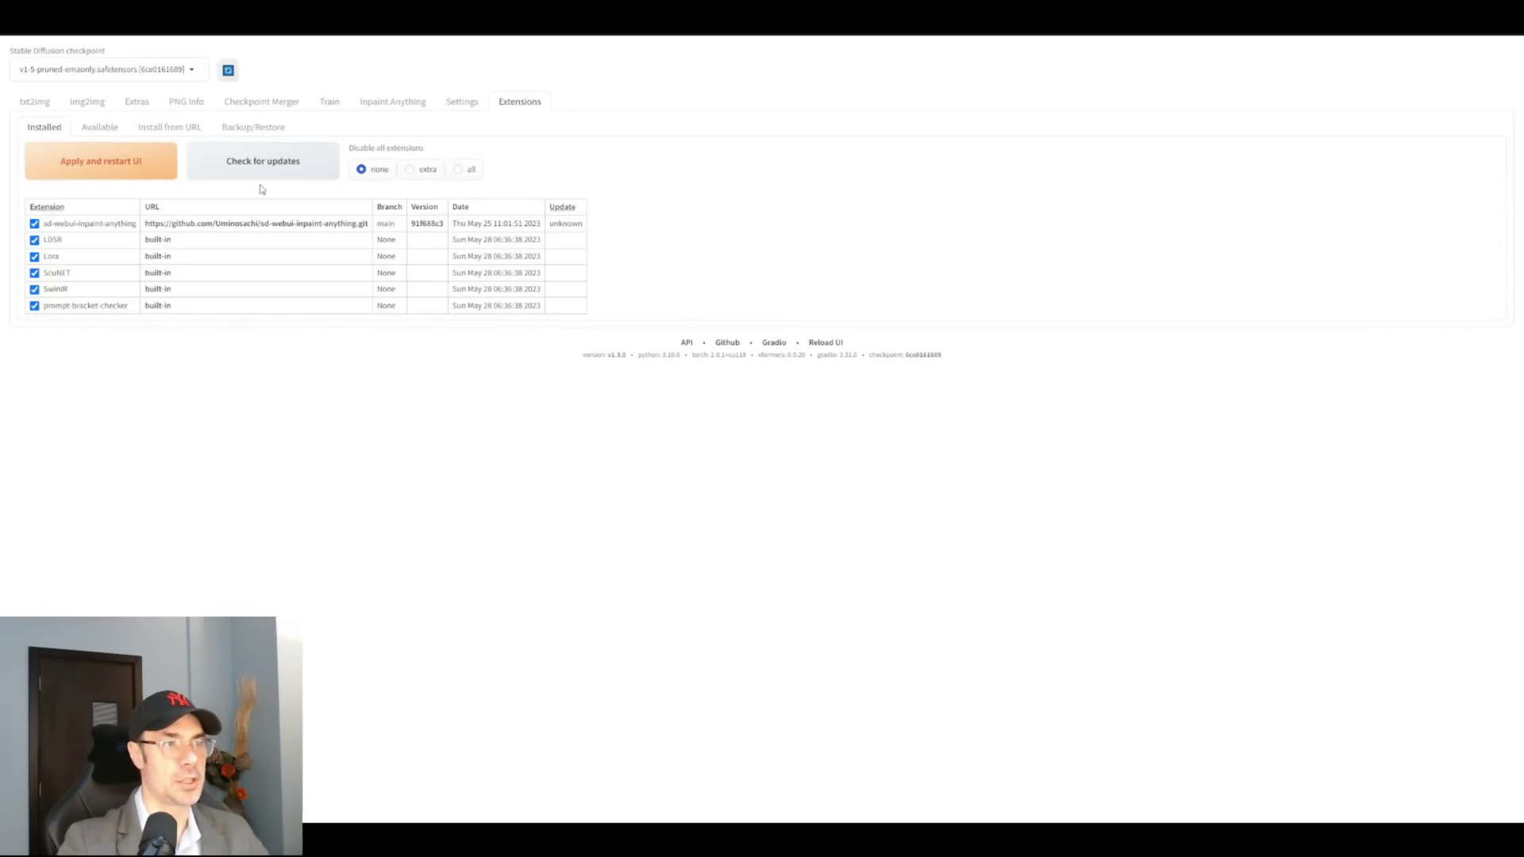
{"action": "left_click", "coordinate": [118, 178]}
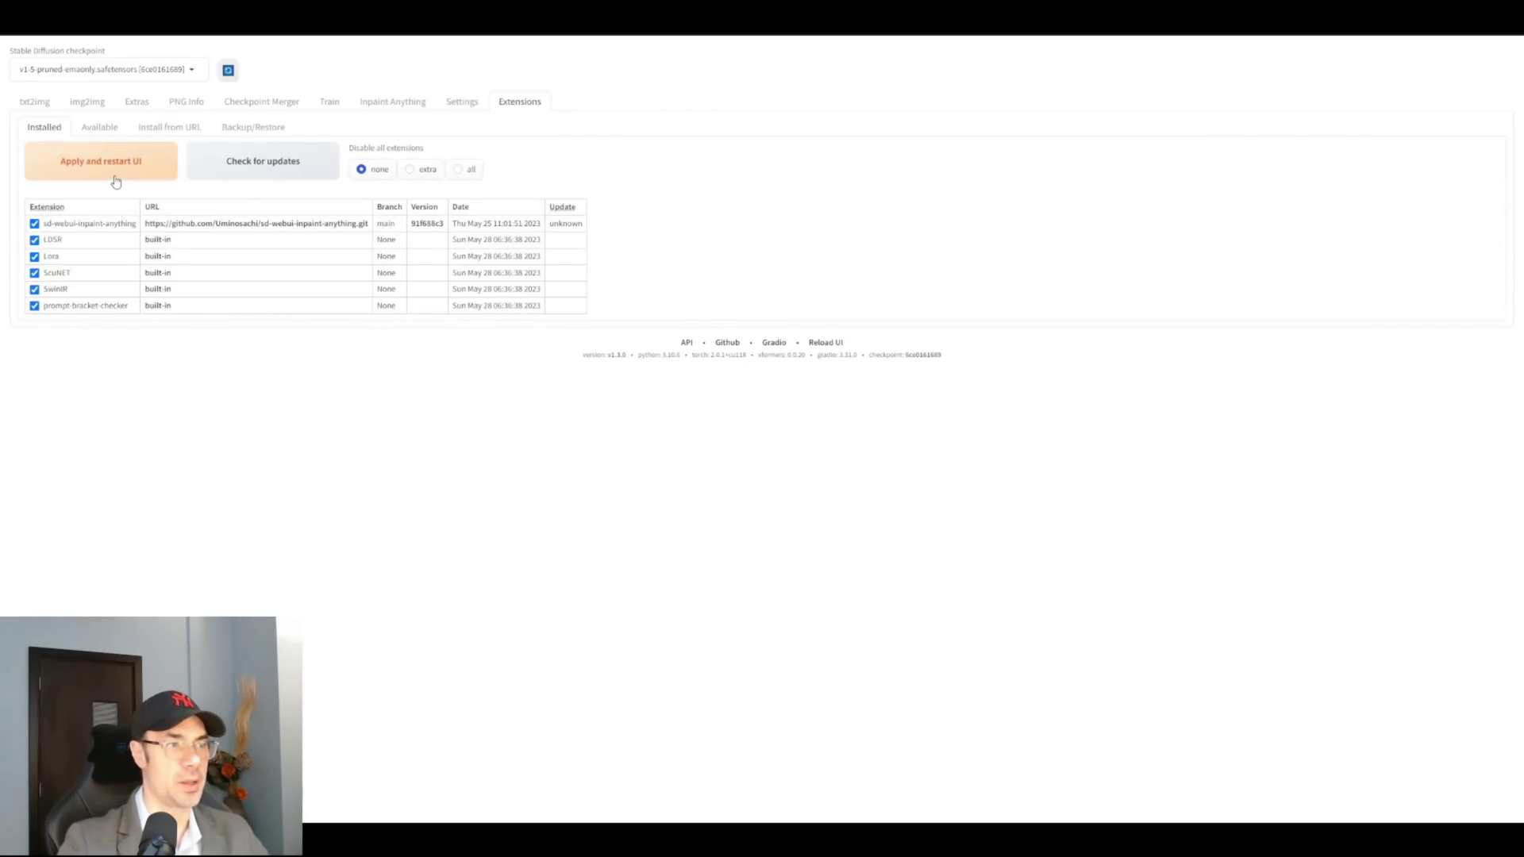
In Inpaint Anything, select the sam_vit_l_0b3195.pth model and download it
{"action": "left_click", "coordinate": [391, 103]}
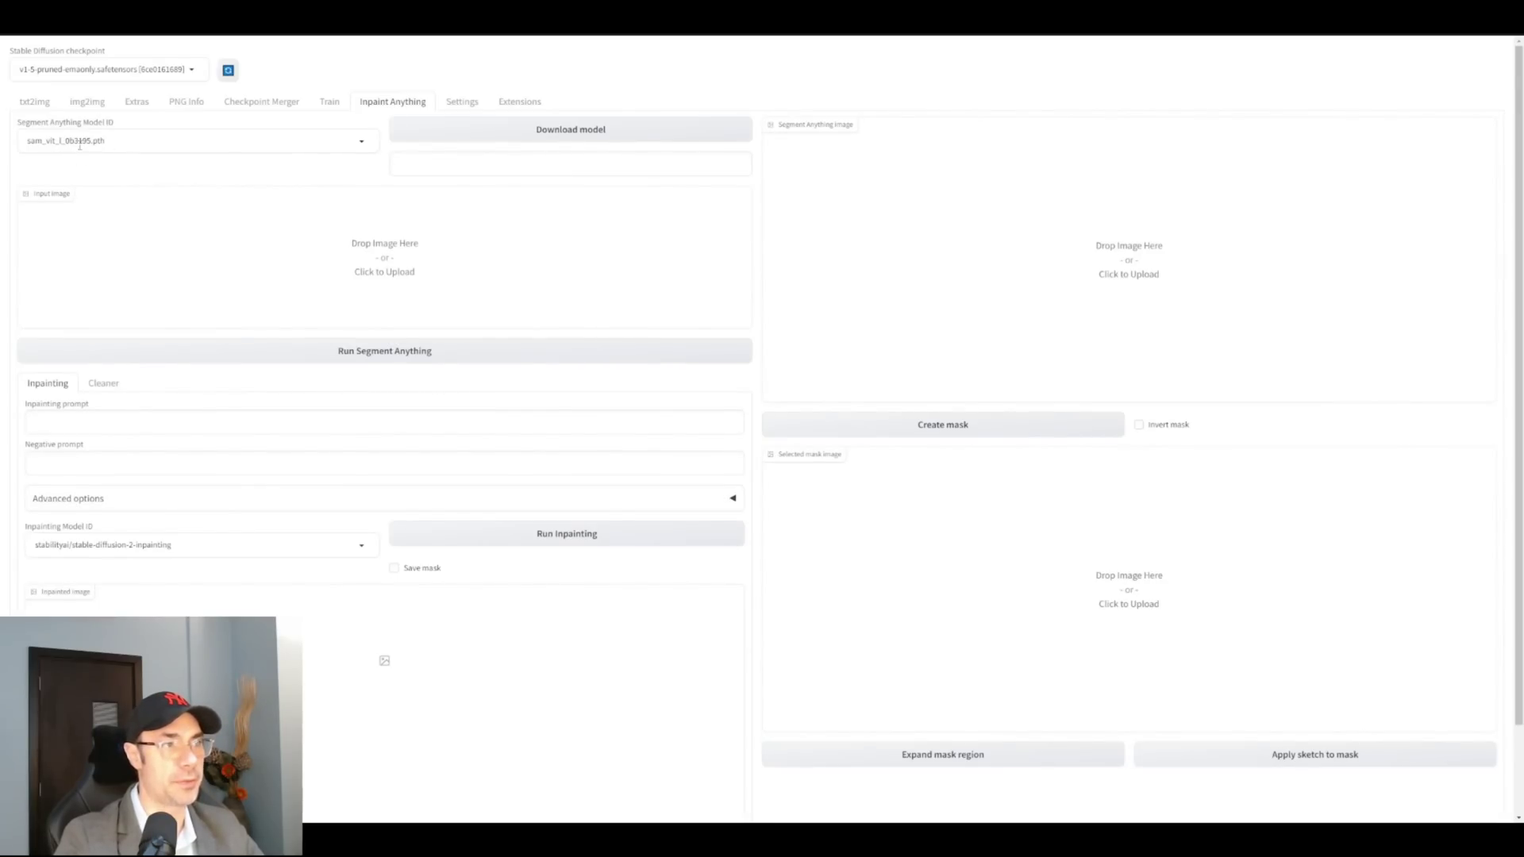
{"action": "left_click", "coordinate": [118, 140]}
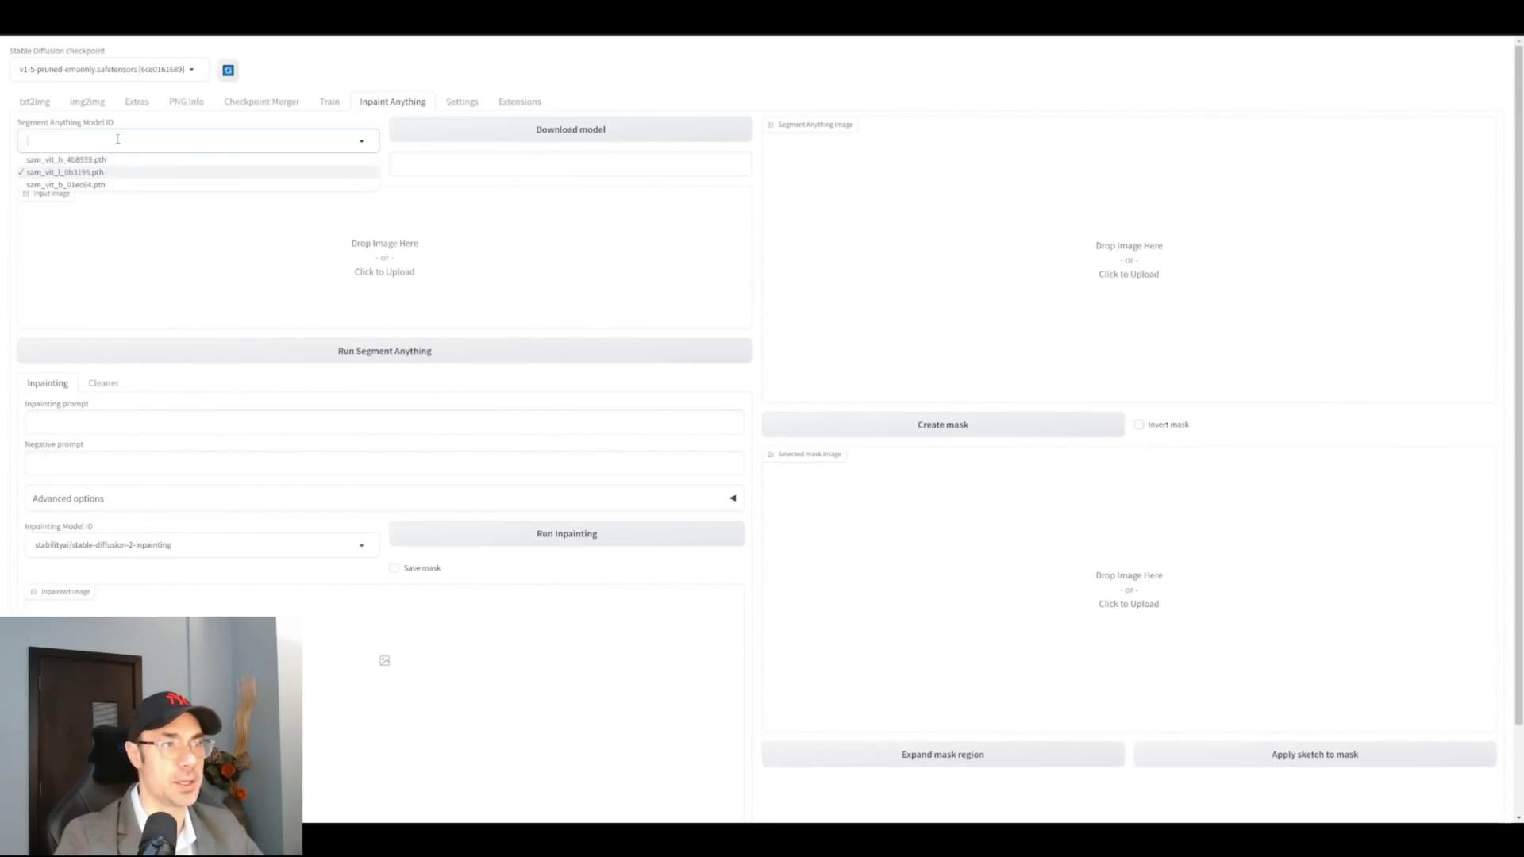
{"action": "left_click", "coordinate": [279, 118]}
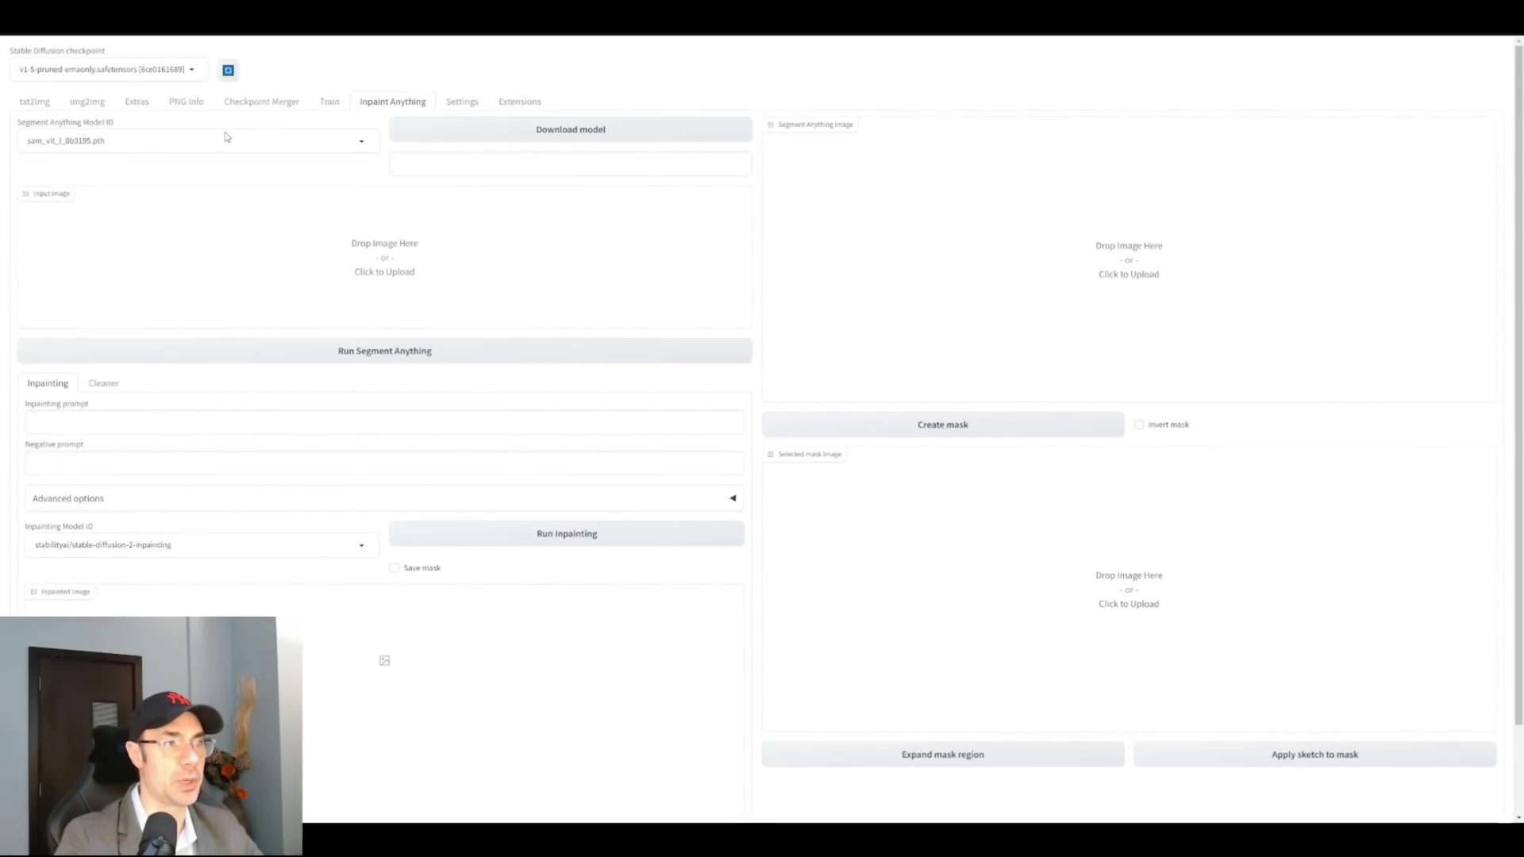
{"action": "left_click", "coordinate": [553, 133]}
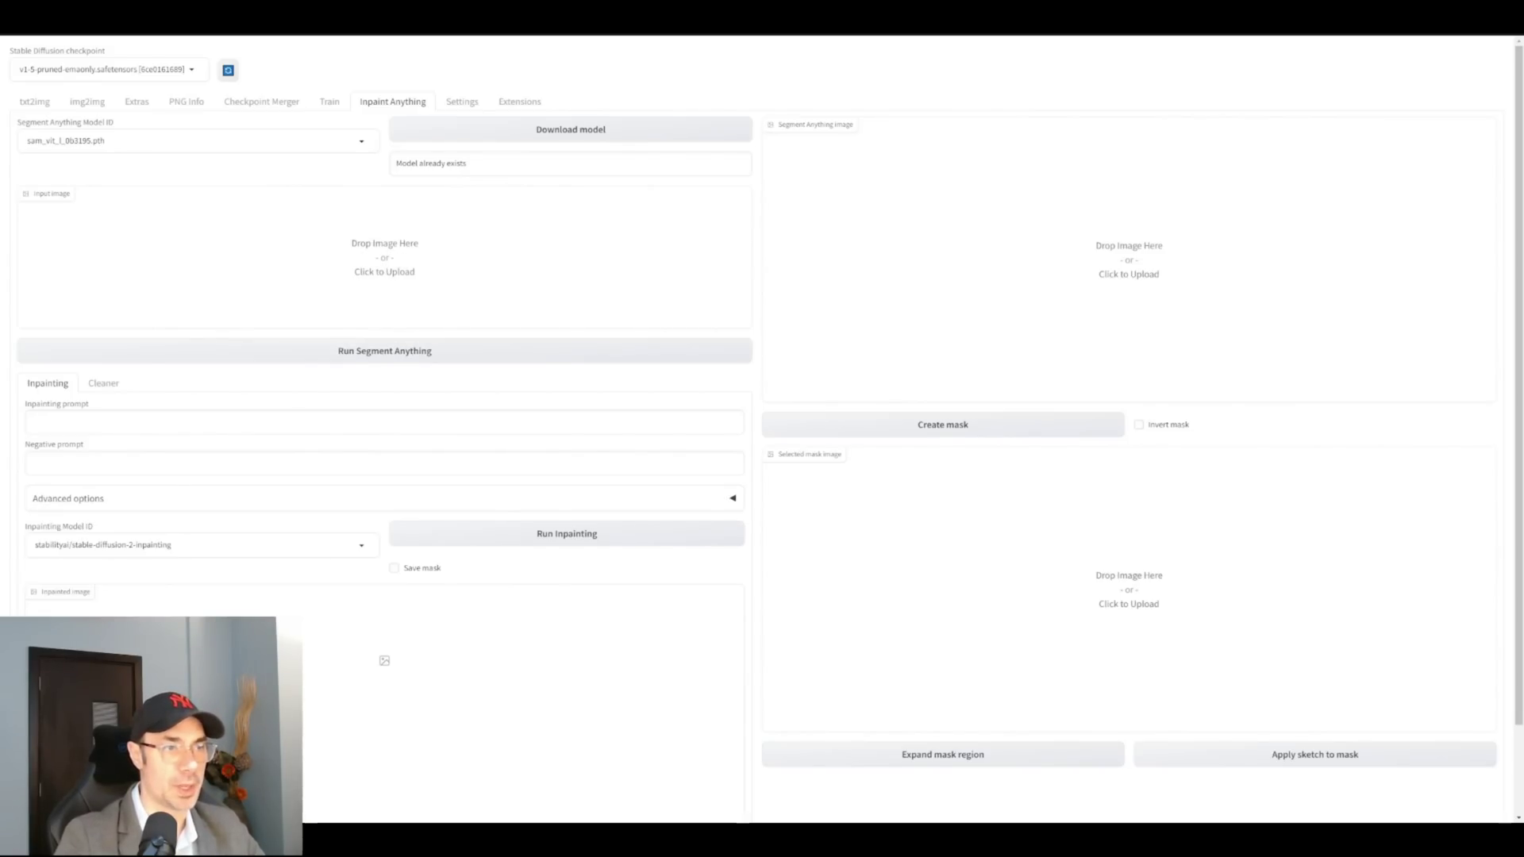
Run Segment Anything to produce a color-coded segmentation map of the kitchen photo
{"action": "left_click", "coordinate": [415, 354]}
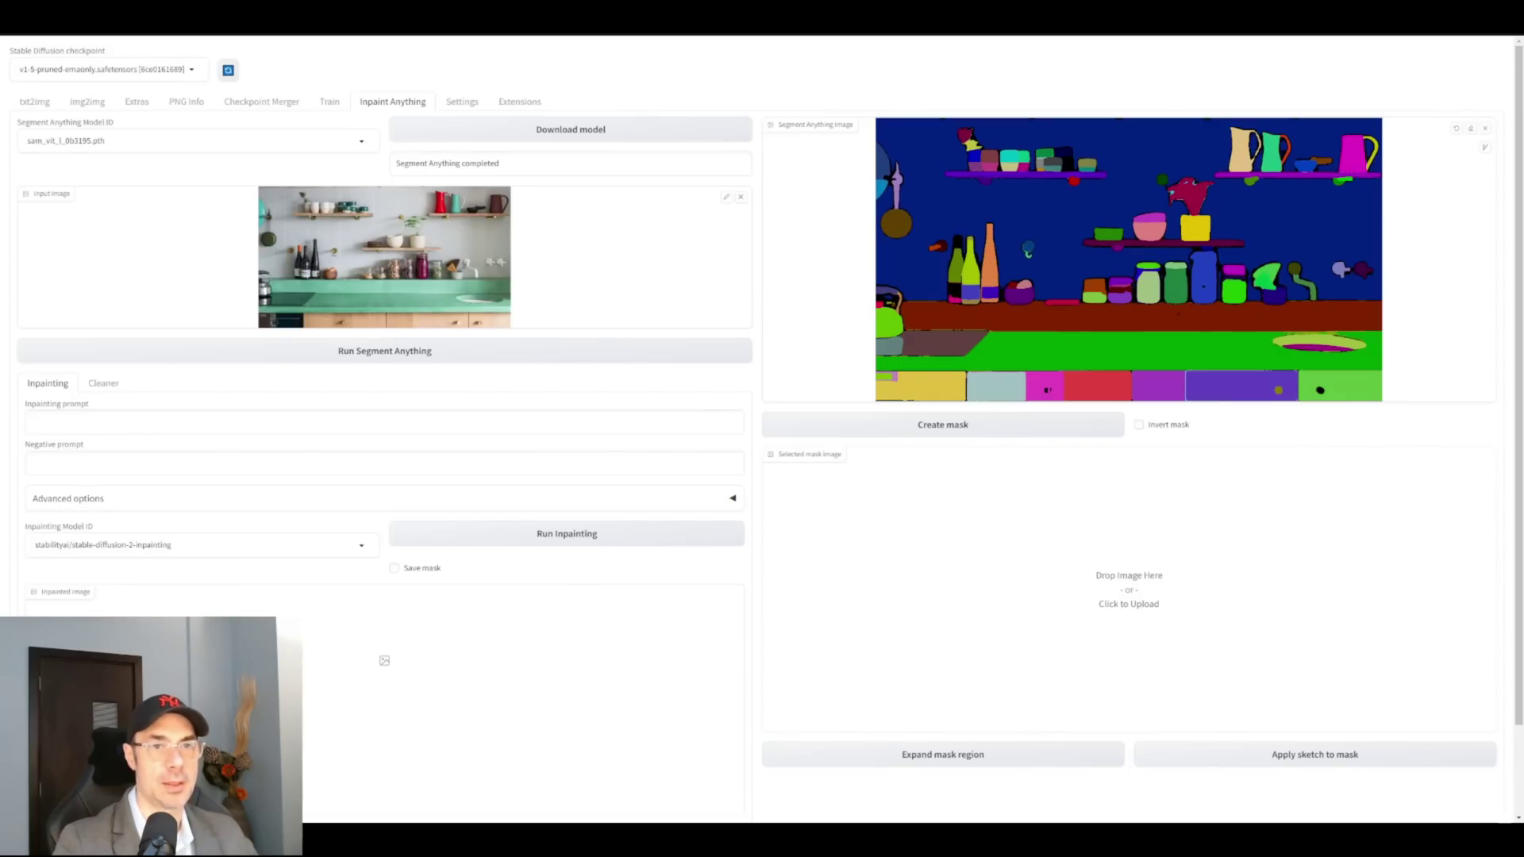
Create a mask from the marked jar on the middle shelf
{"action": "left_click", "coordinate": [970, 428]}
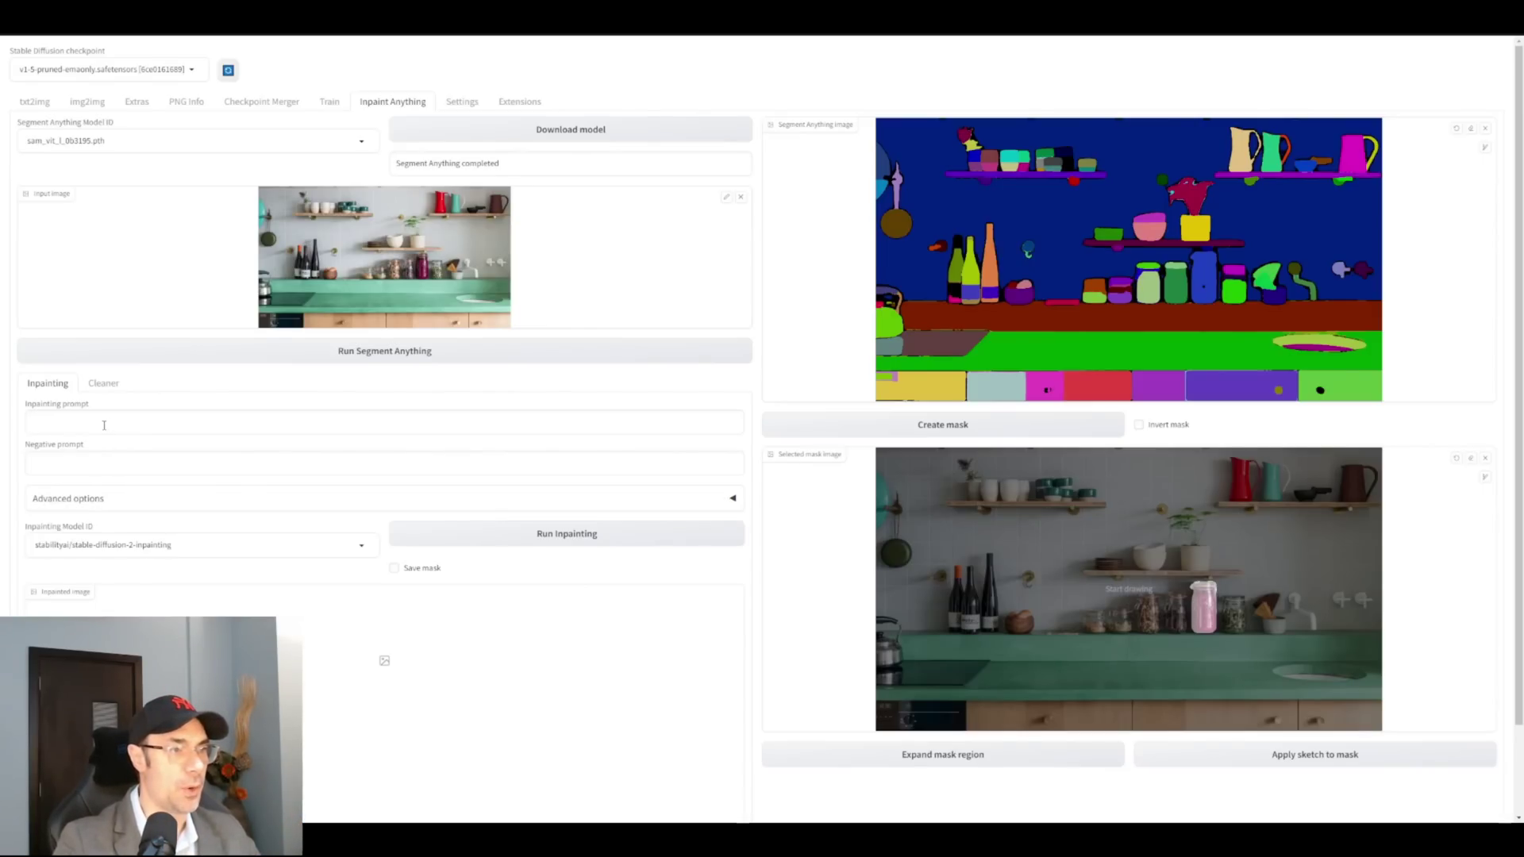
Enter 'Jar of rice' as the inpainting prompt
{"action": "left_click", "coordinate": [96, 385]}
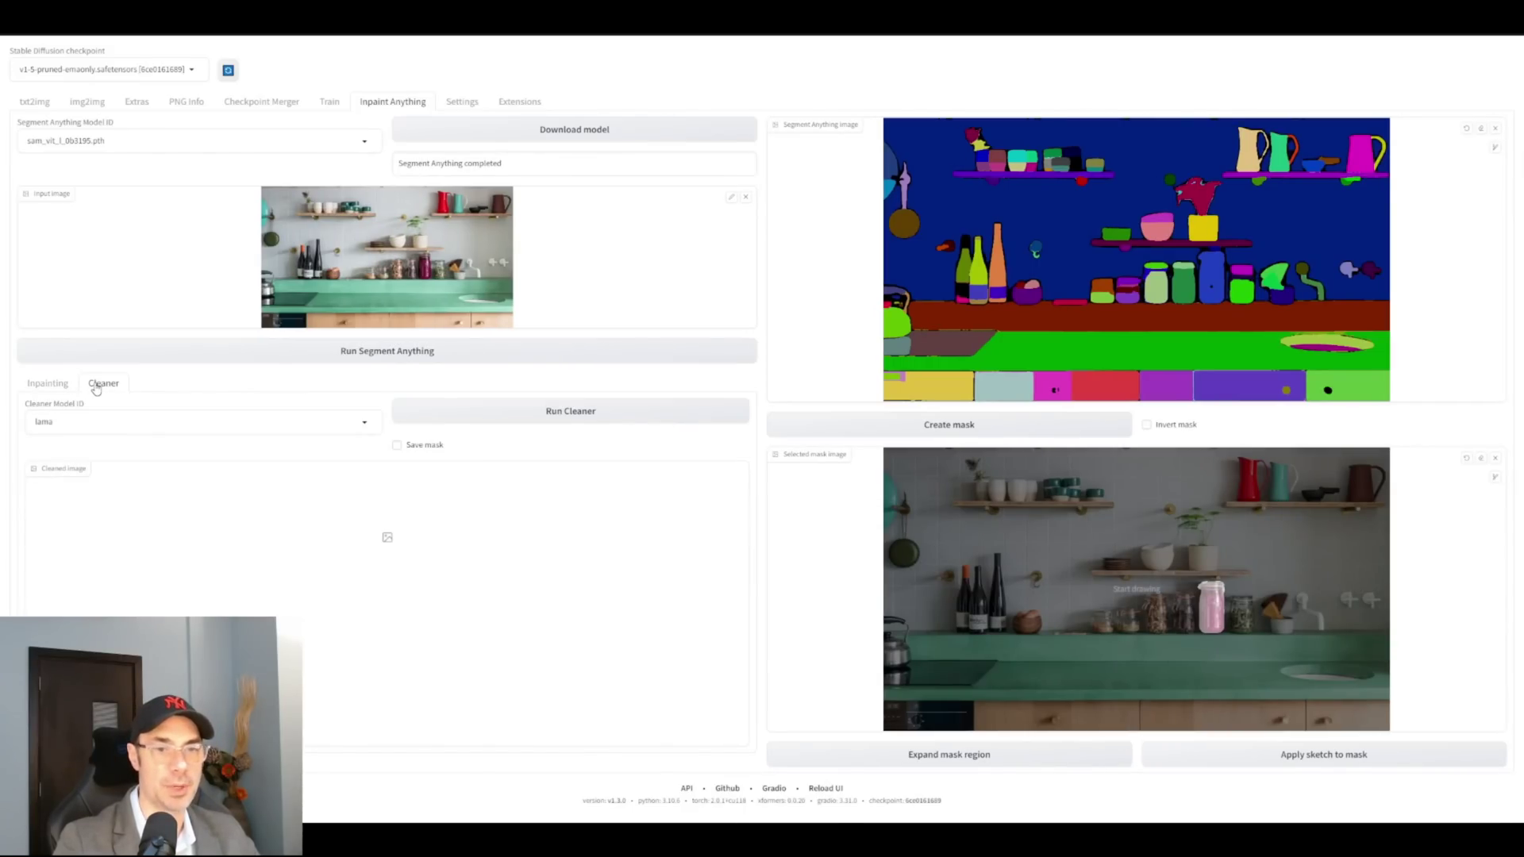
{"action": "left_click", "coordinate": [48, 384]}
{"action": "left_click", "coordinate": [114, 424]}
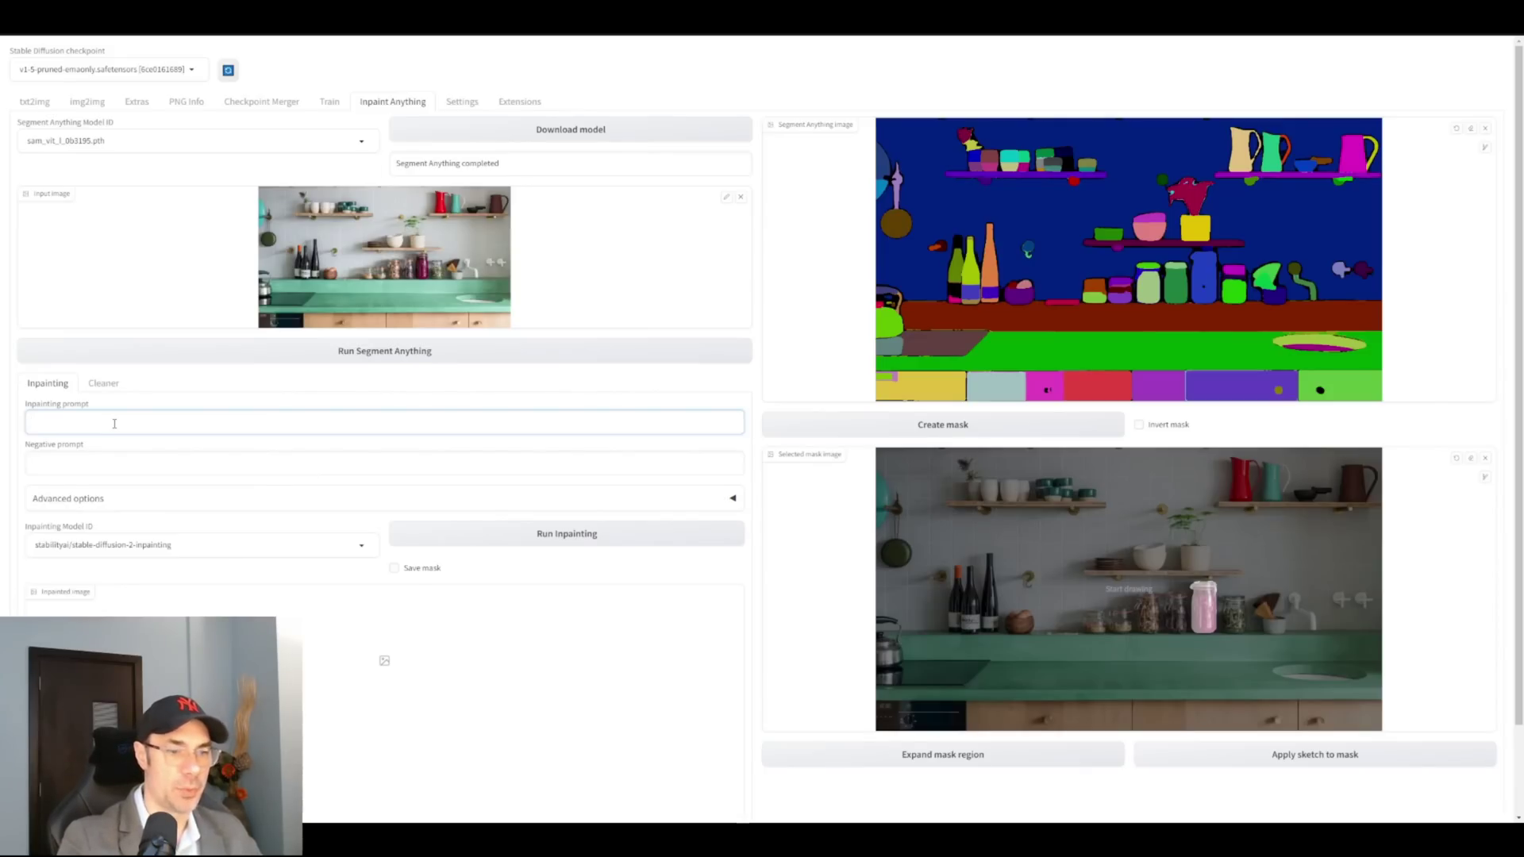
{"action": "type", "text": "(ar of rice"}
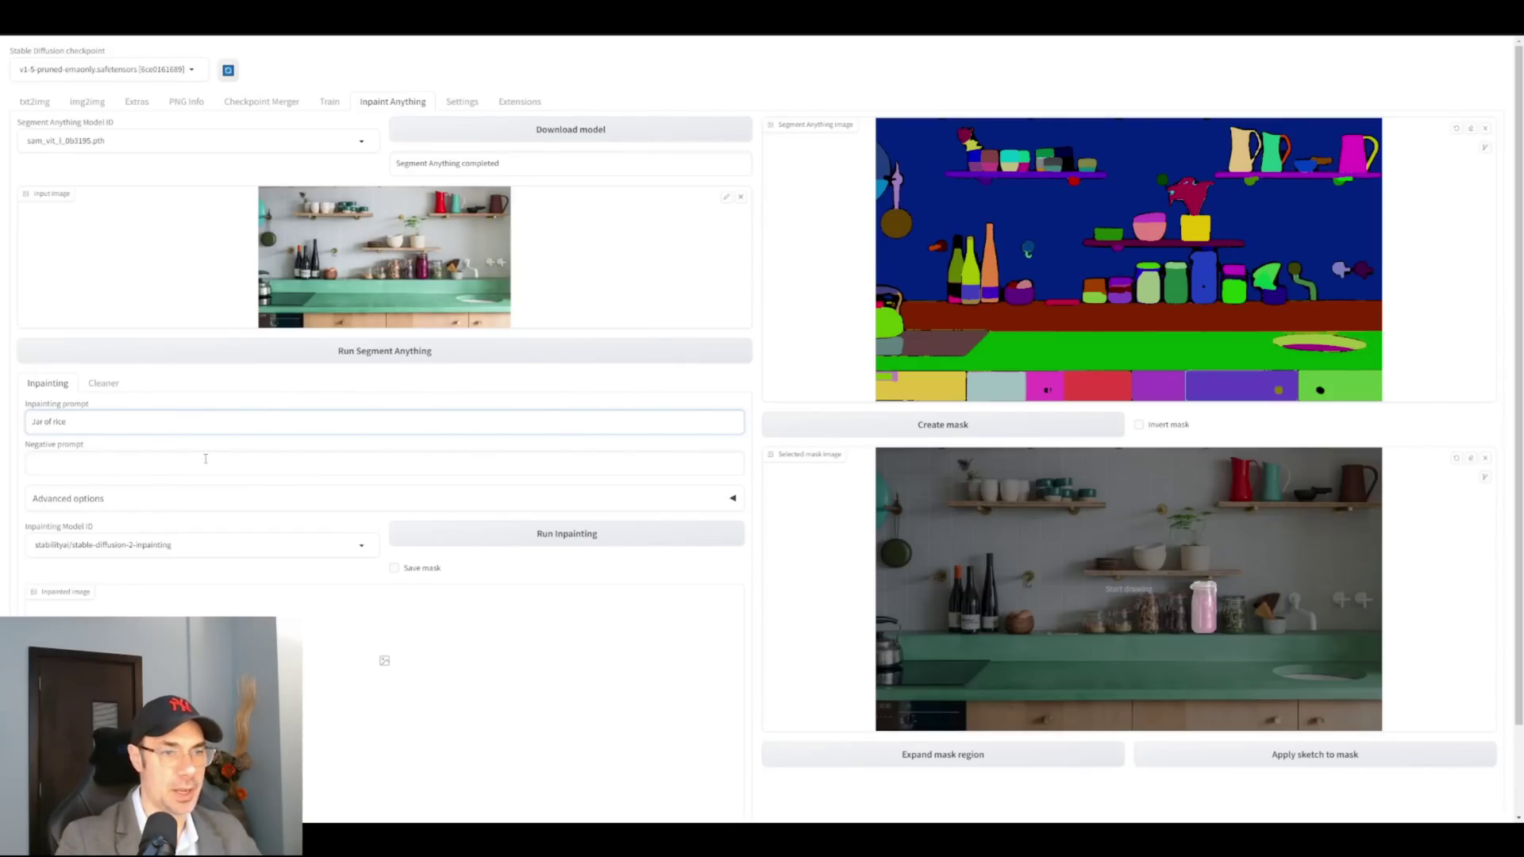
Choose the Uminosachi/revAnimated_v121Inp-inpainting model and run inpainting on the jar
{"action": "left_click", "coordinate": [731, 500]}
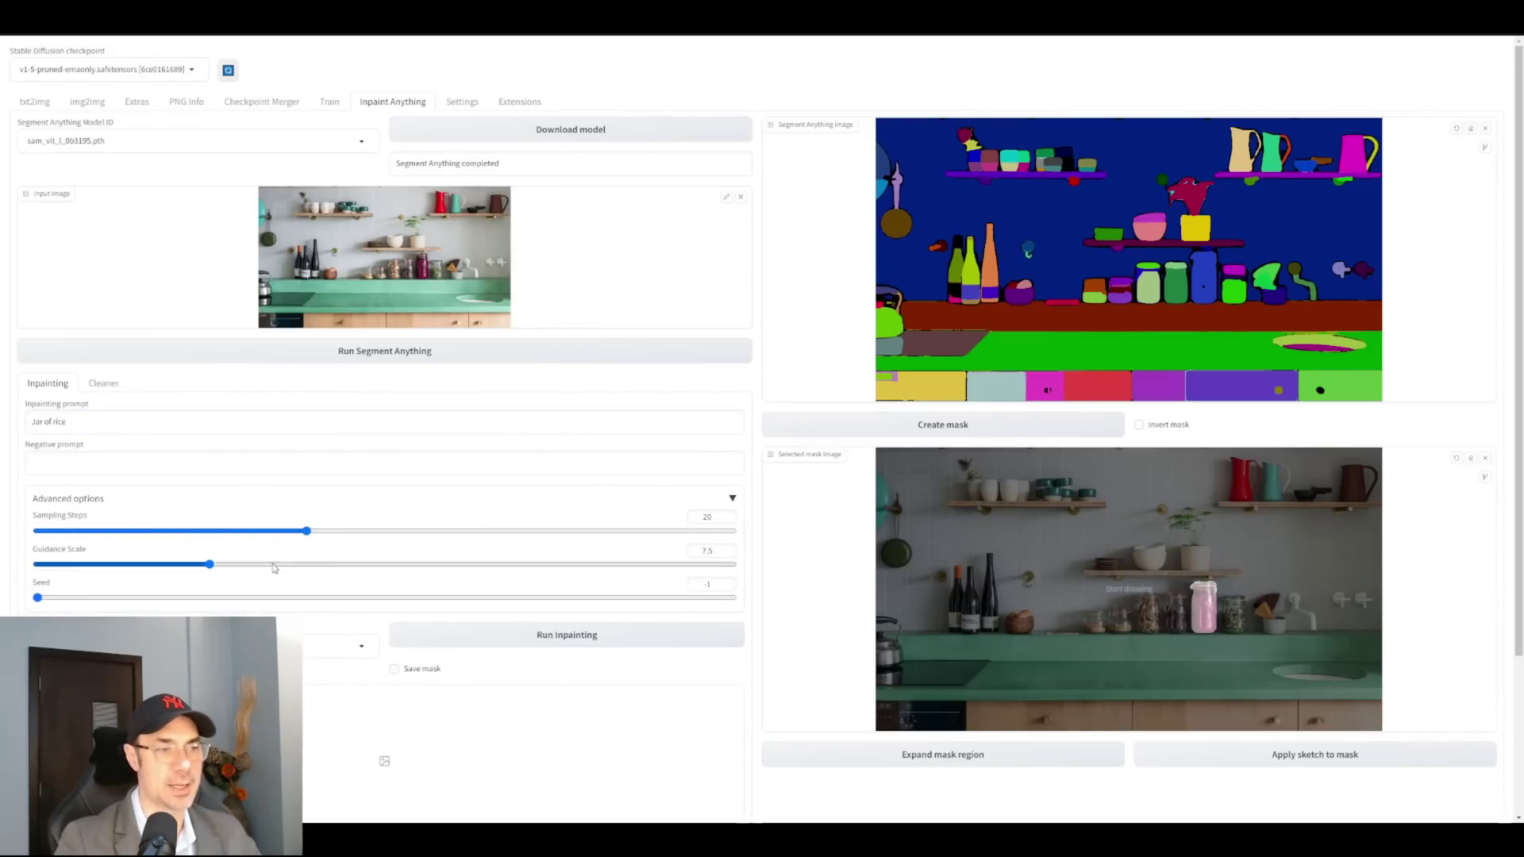
{"action": "left_click", "coordinate": [731, 498]}
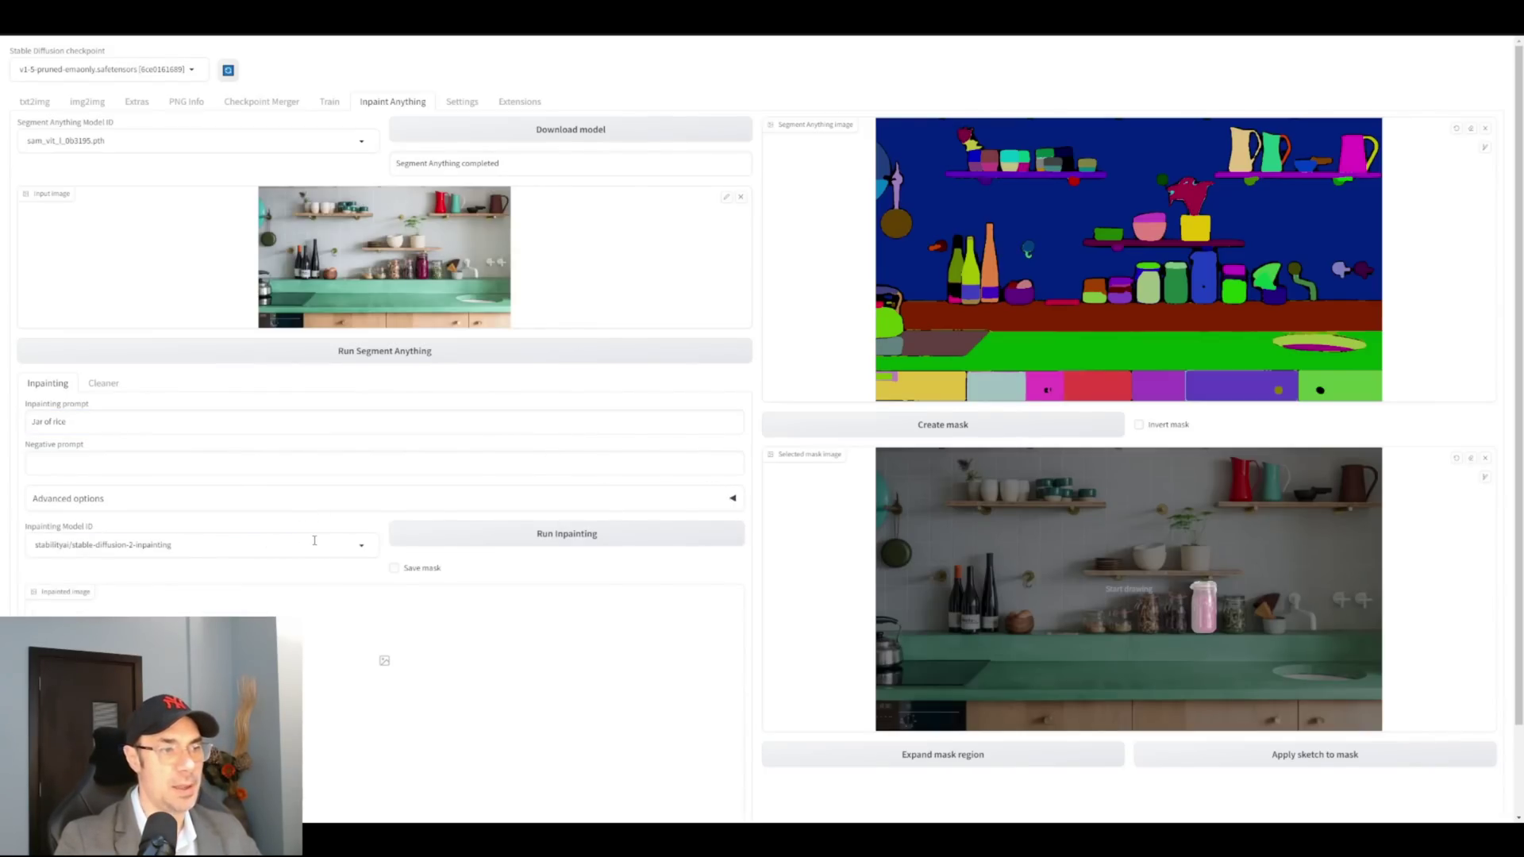
{"action": "left_click", "coordinate": [361, 547]}
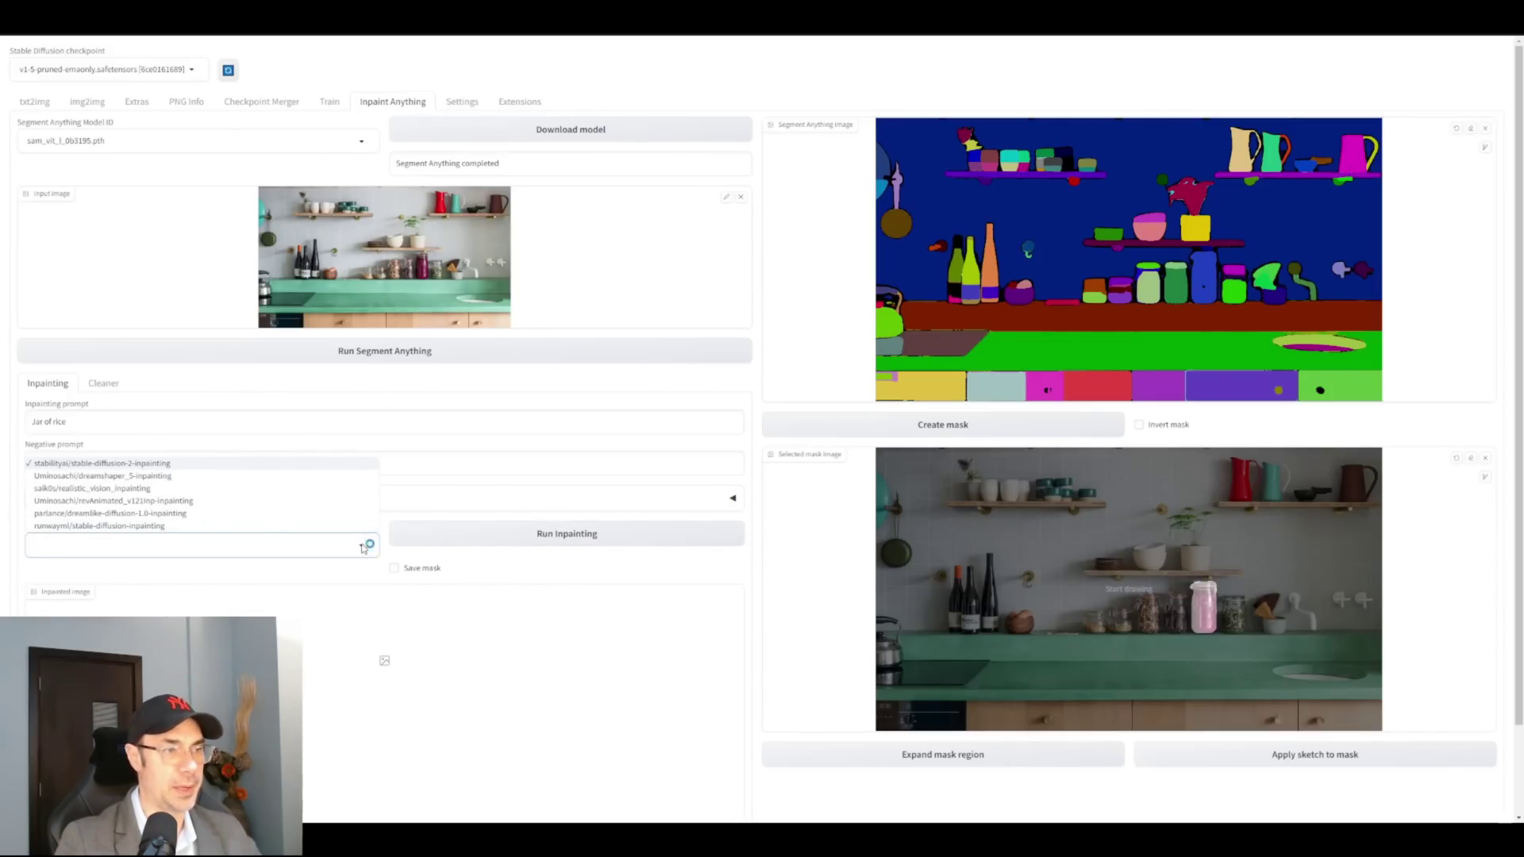
{"action": "left_click", "coordinate": [229, 501]}
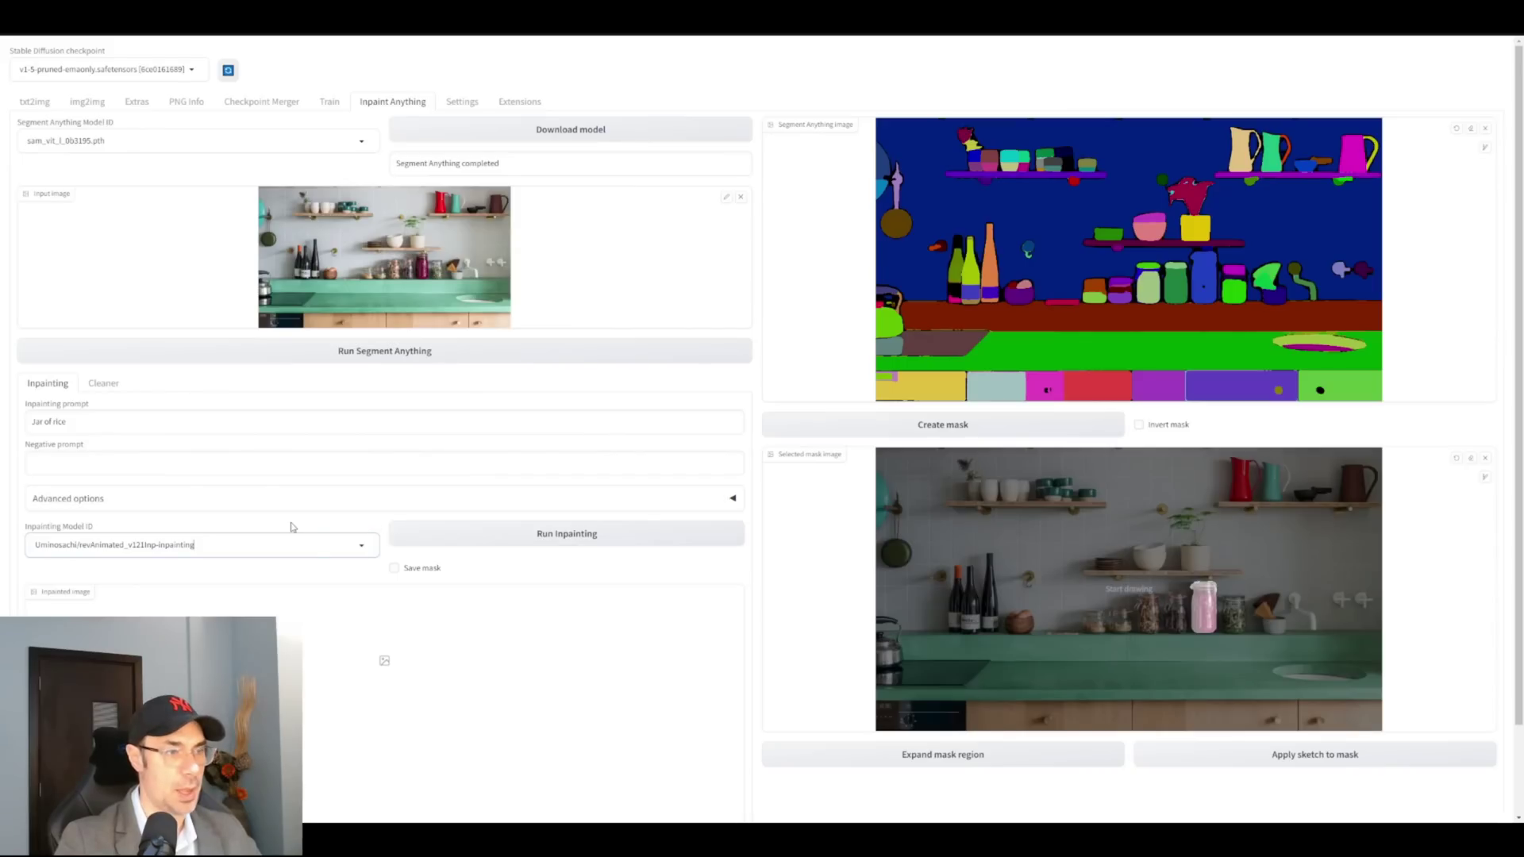
{"action": "left_click", "coordinate": [531, 547]}
Scroll down to view the inpainted kitchen image, then back up
{"action": "scroll", "coordinate": [400, 652], "scroll_direction": "down", "scroll_amount": 2}
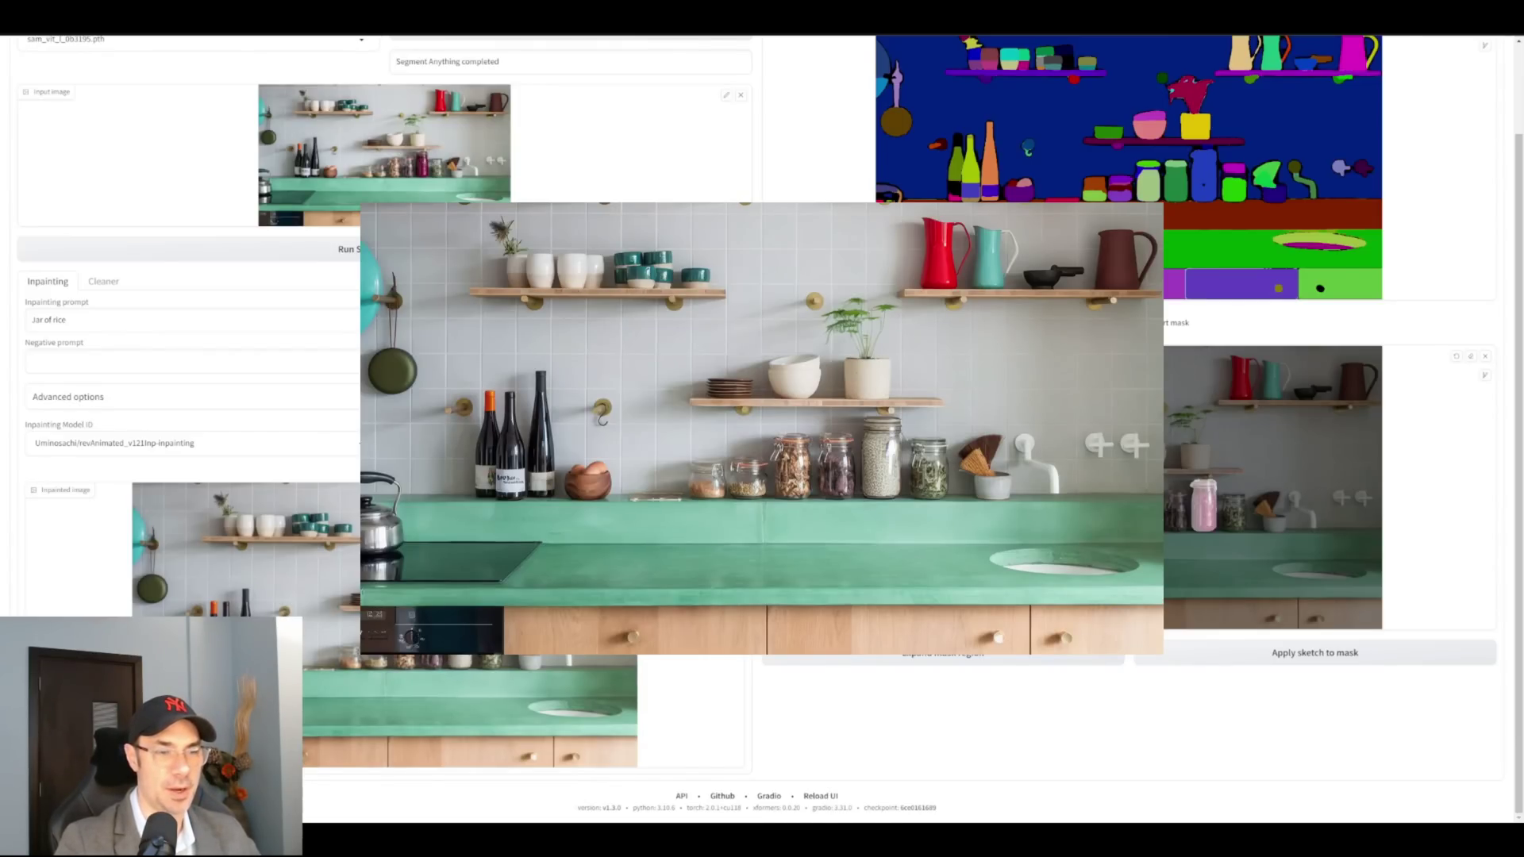
{"action": "scroll", "coordinate": [762, 429], "scroll_direction": "up", "scroll_amount": 2}
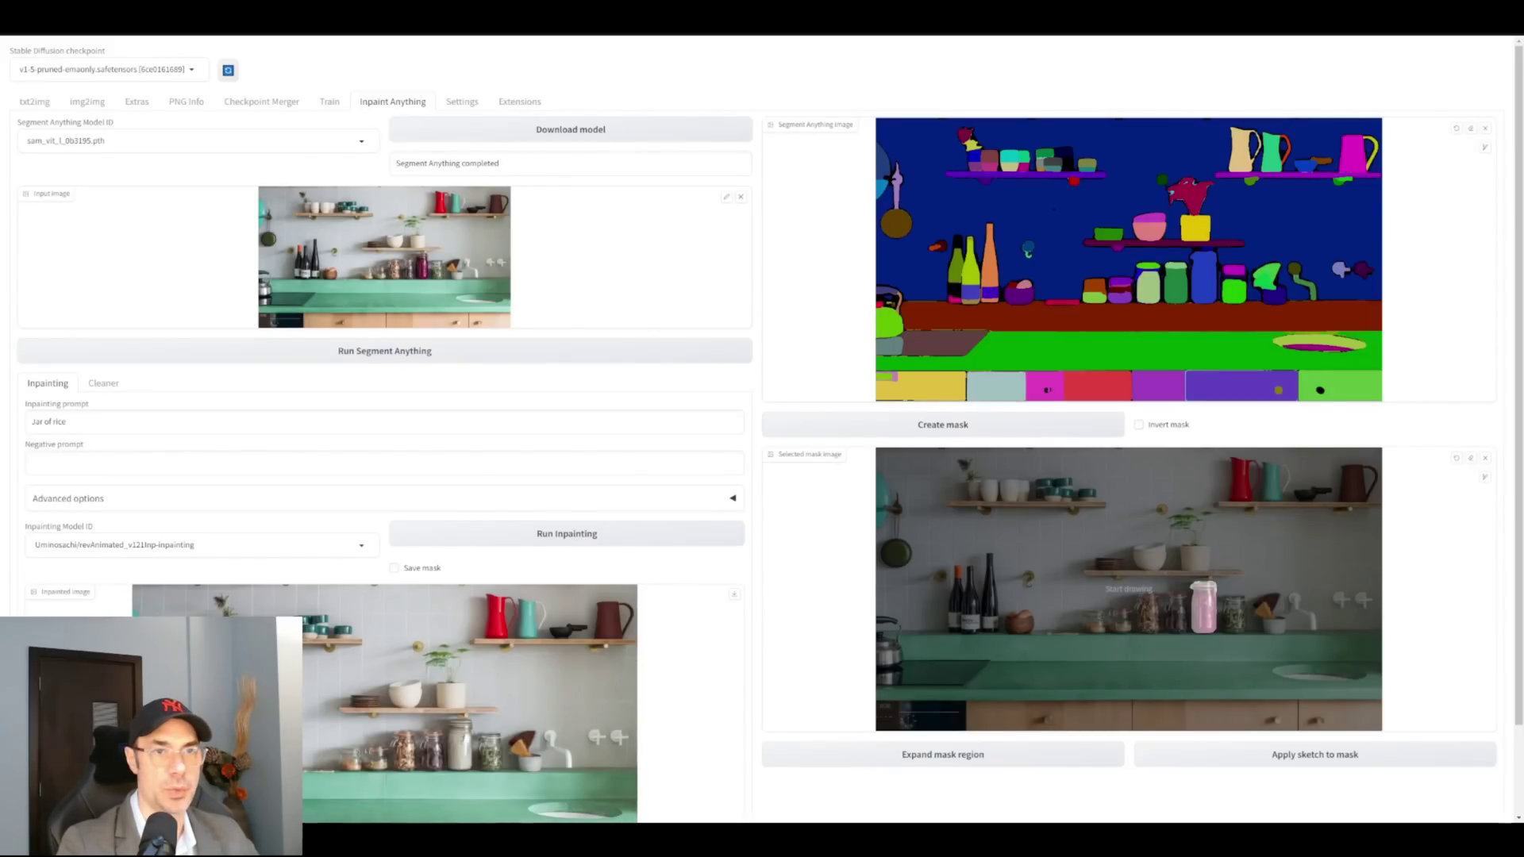
Mask the marked tiled wall and replace the prompt 'Jar of rice' with 'yellow tile wall'
{"action": "left_click", "coordinate": [920, 424]}
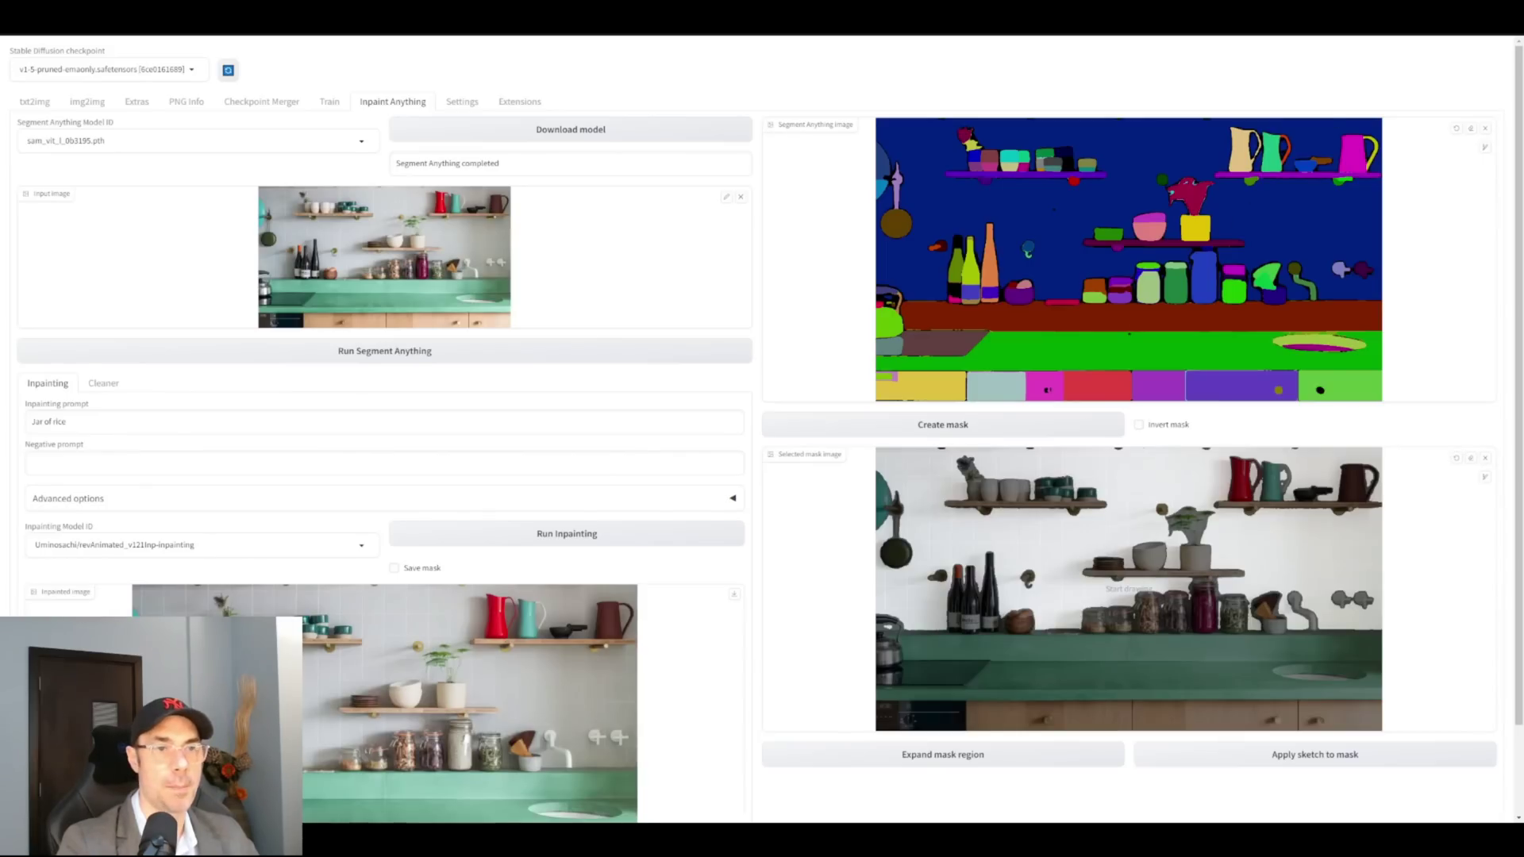
{"action": "left_click", "coordinate": [120, 426]}
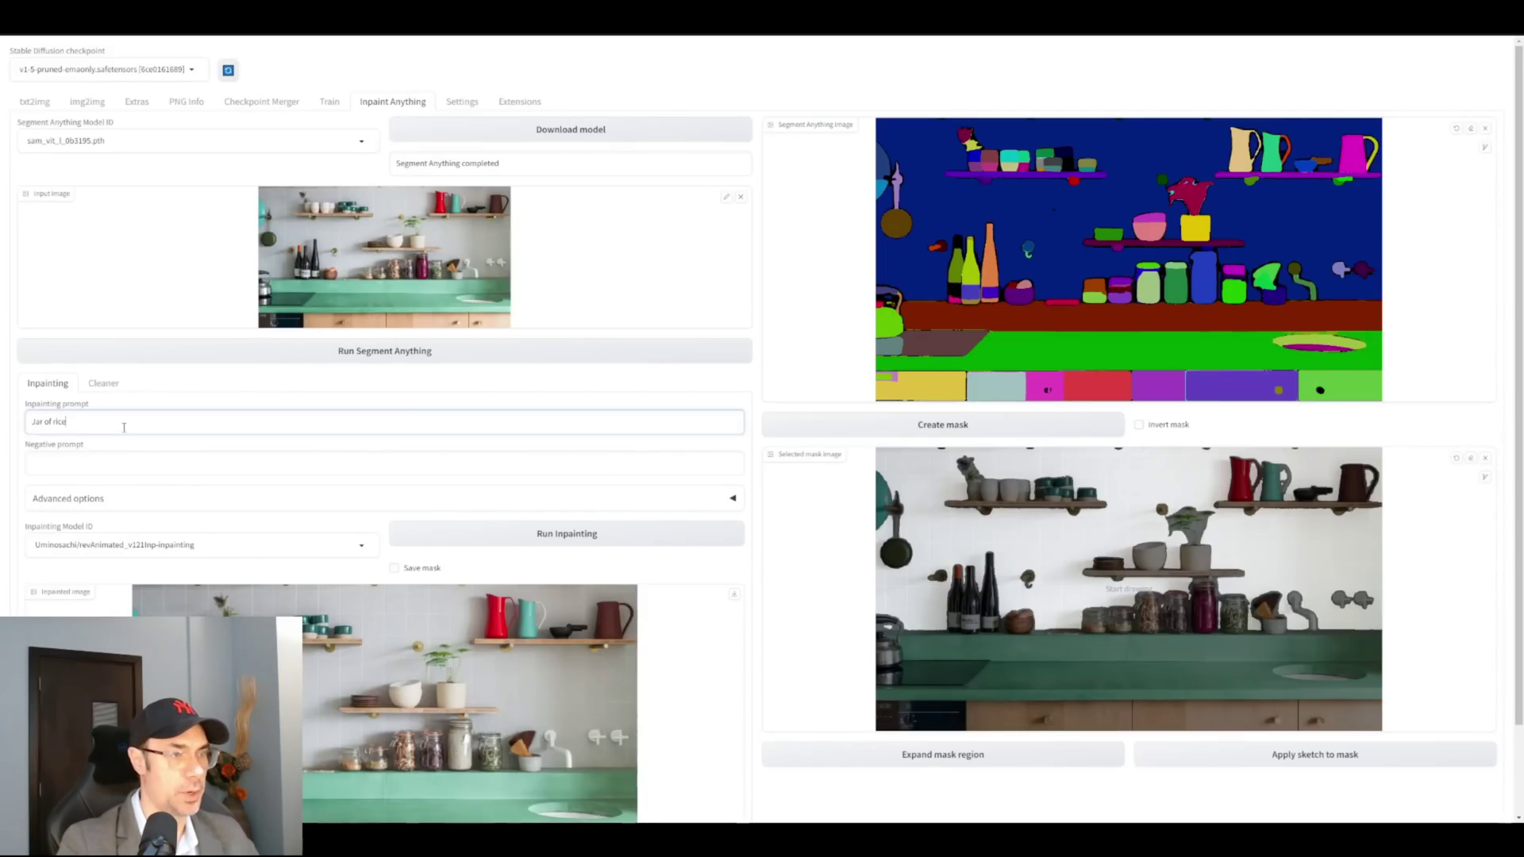
{"action": "key", "text": "ctrl+shift+Left"}
{"action": "key", "text": "ctrl+shift+Left"}
{"action": "key", "text": "ctrl+shift+Left"}
{"action": "type", "text": "yellow ti"}
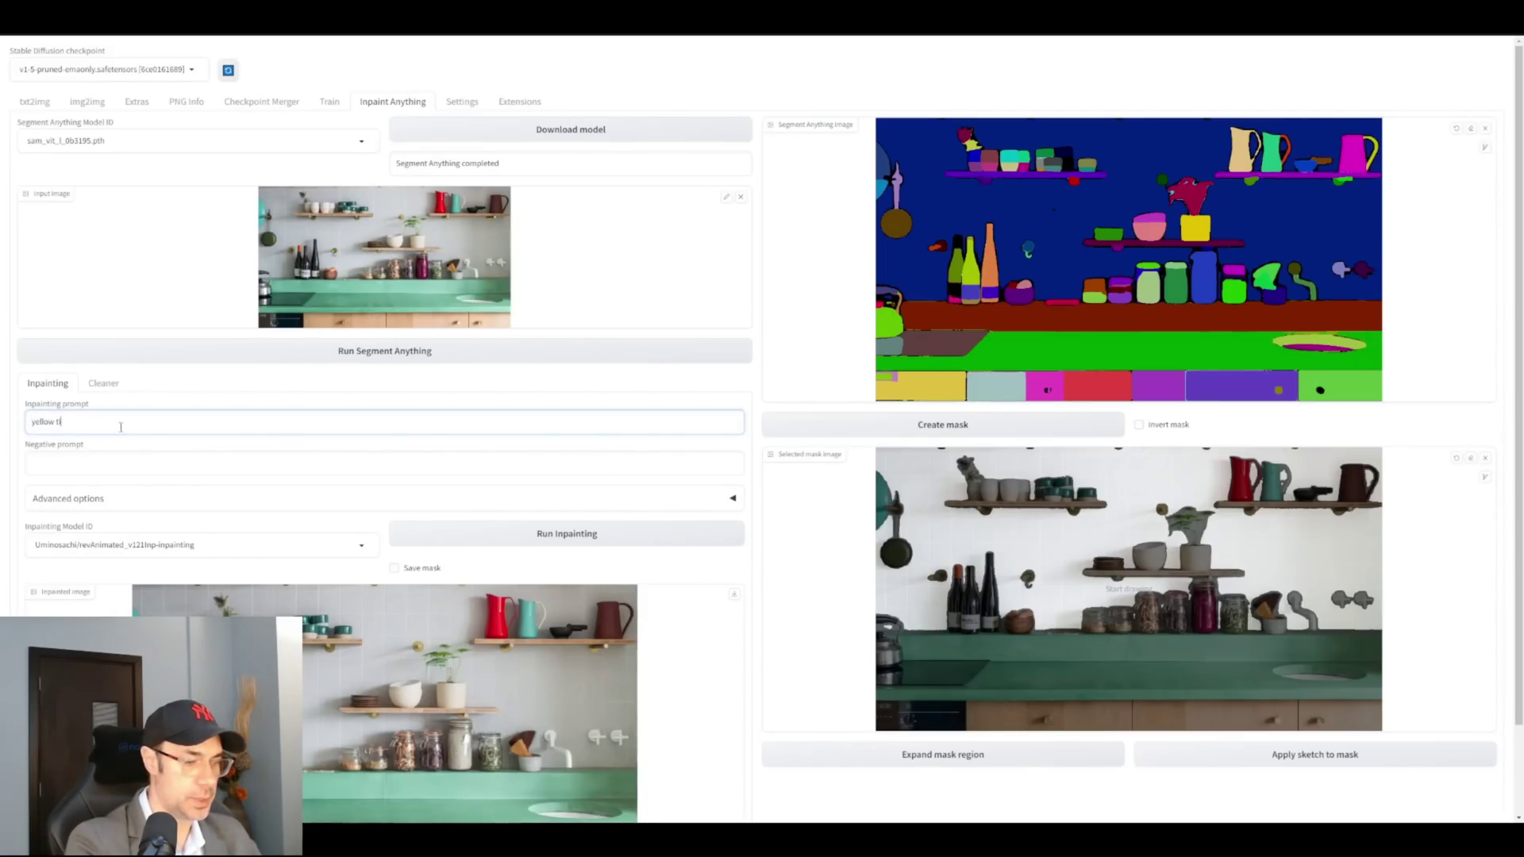
{"action": "type", "text": "le wall"}
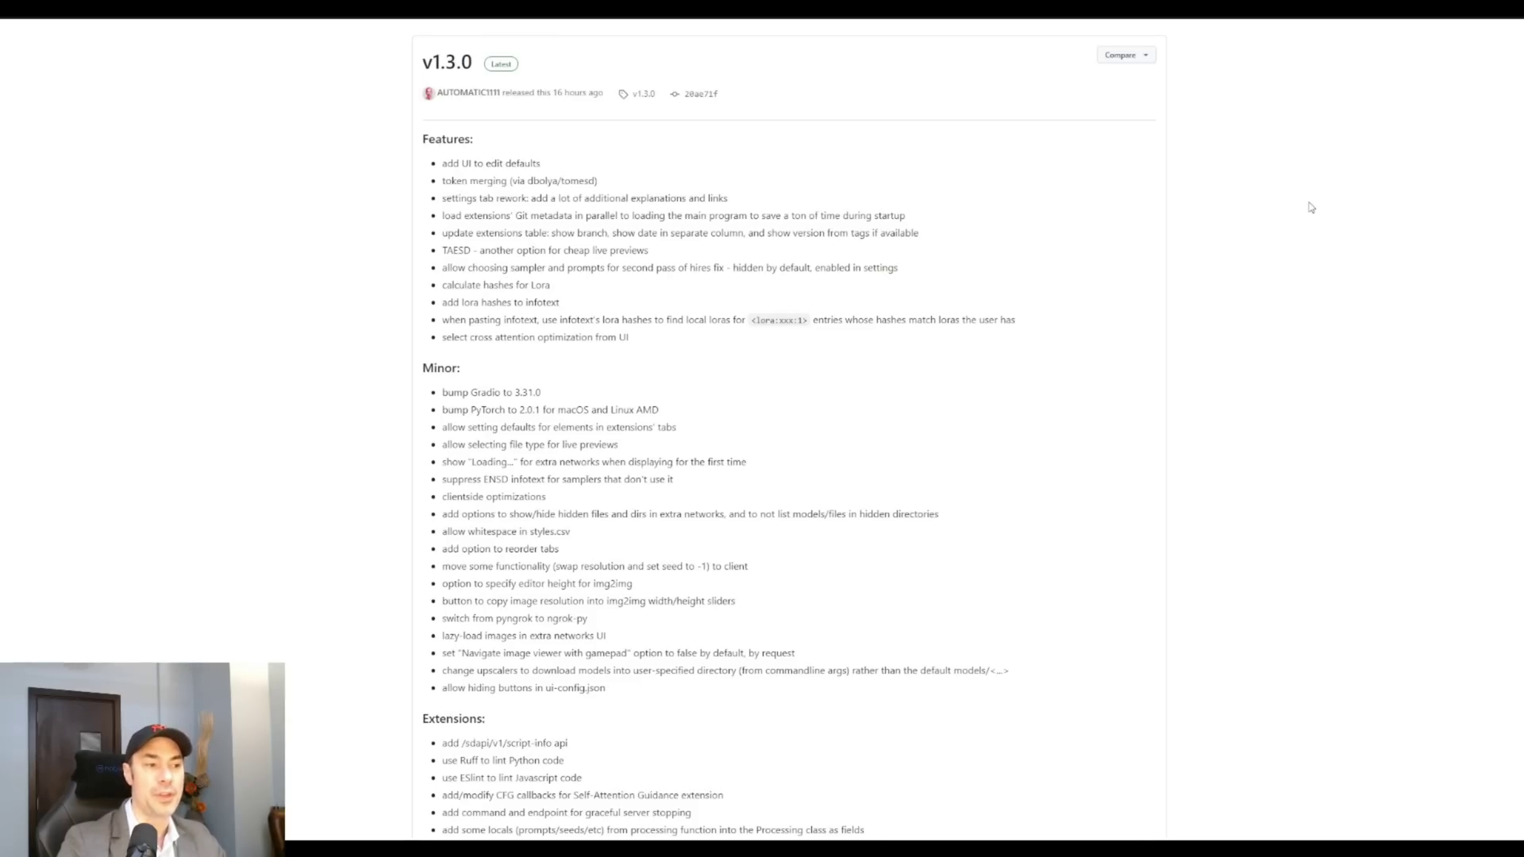
{"action": "scroll", "coordinate": [1254, 268], "scroll_direction": "down", "scroll_amount": 2}
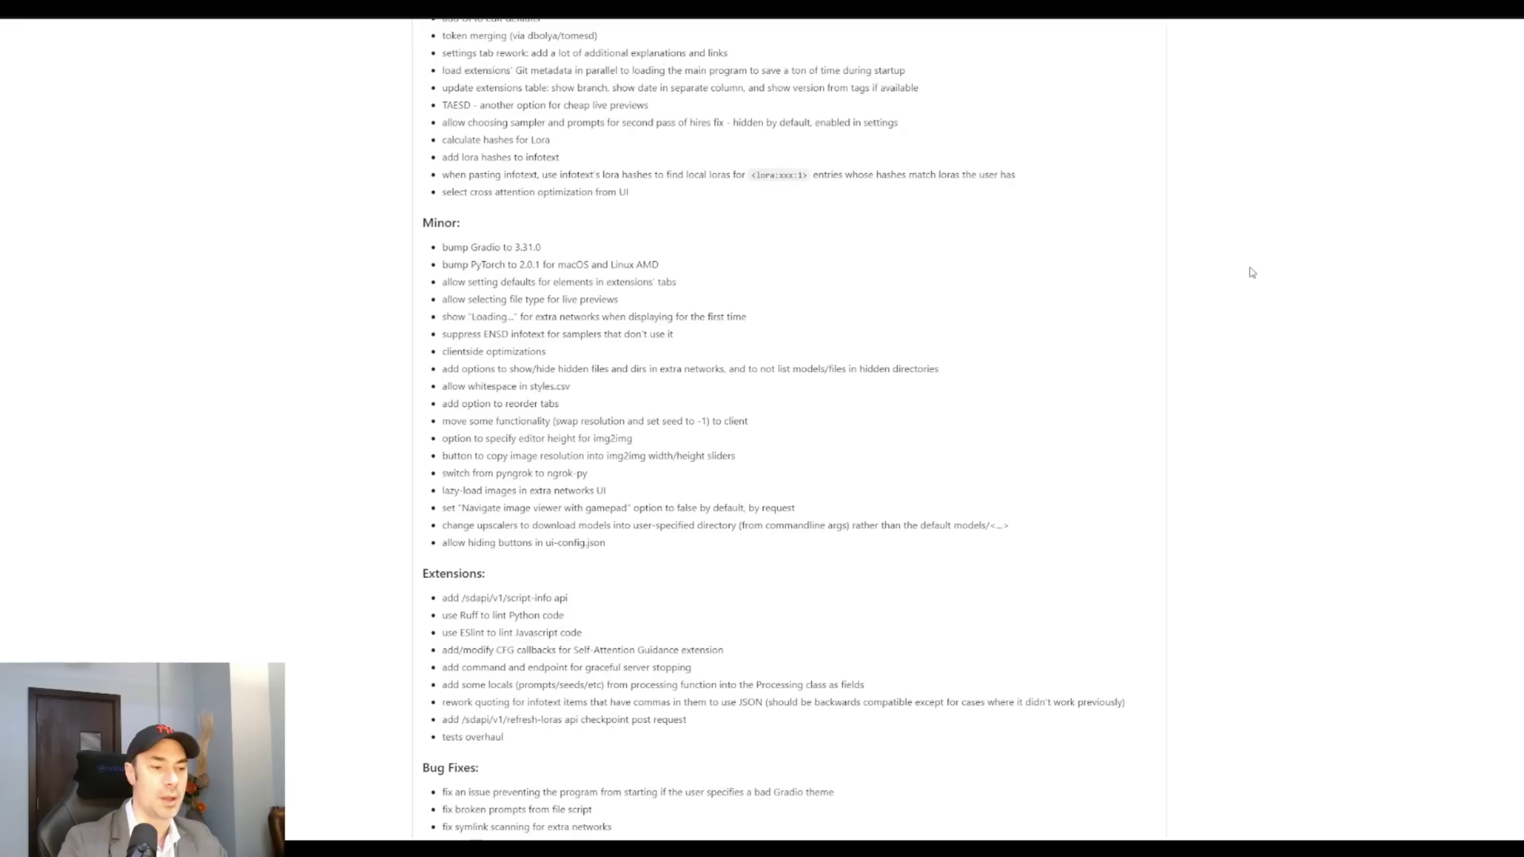
{"action": "scroll", "coordinate": [1252, 272], "scroll_direction": "up", "scroll_amount": 2}
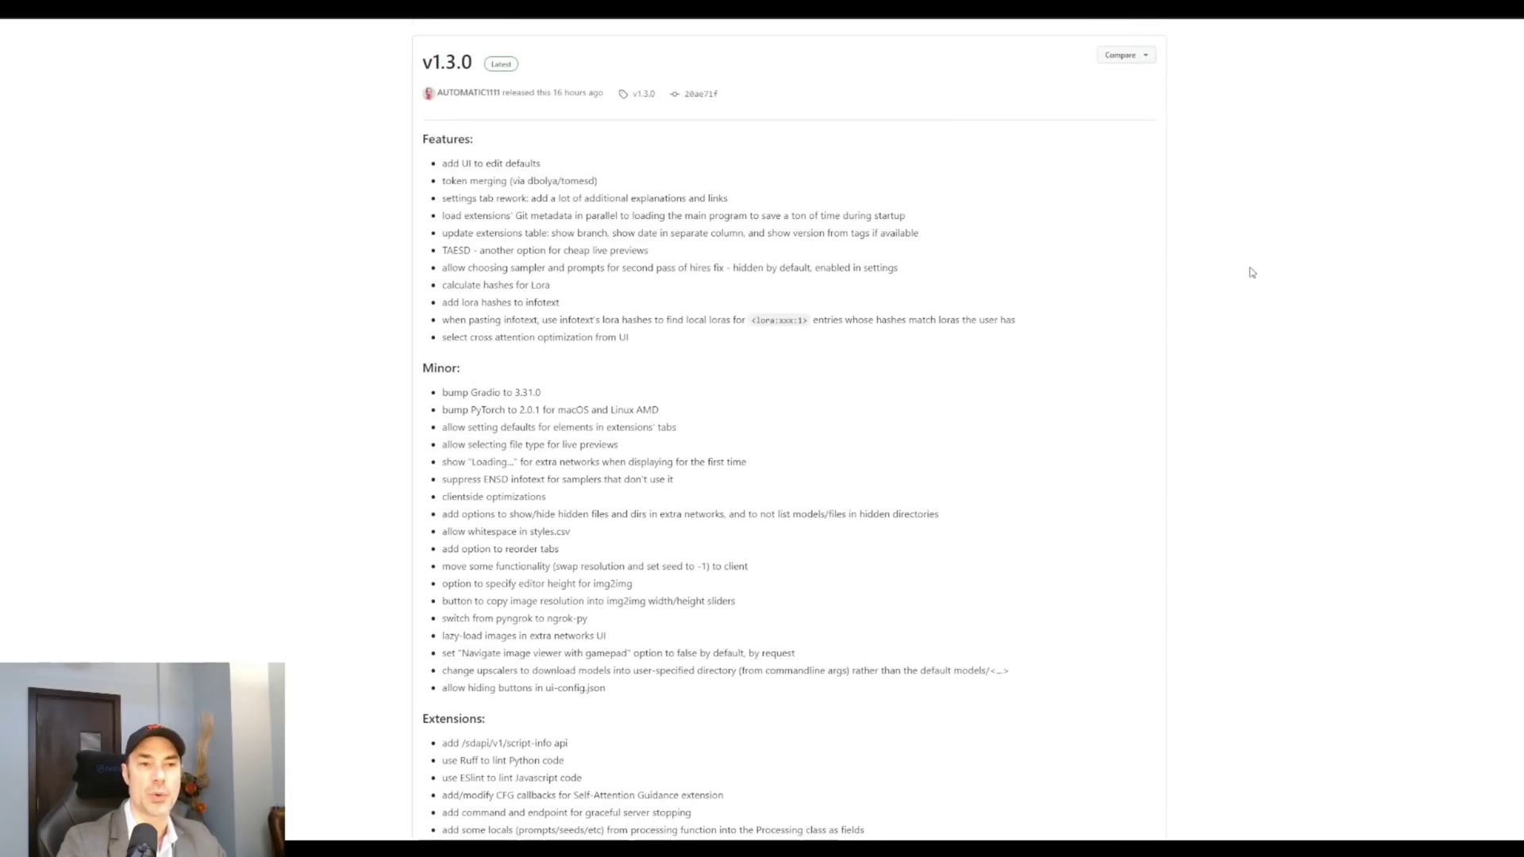